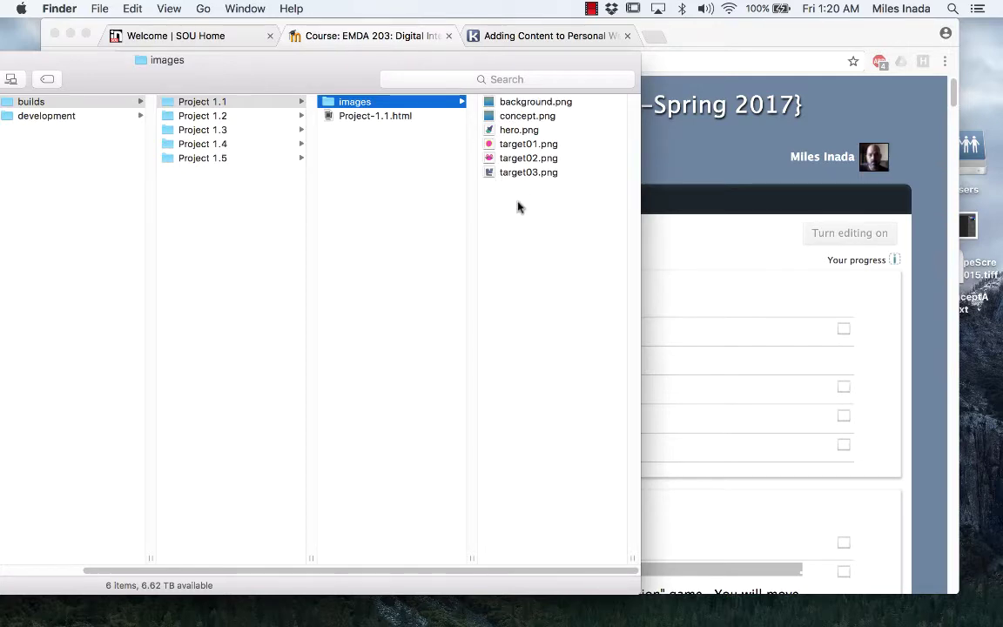
# - Open the Digital Lab Procedures page under Week 1 of the EMDA 203 Moodle course
pyautogui.click(710, 165)
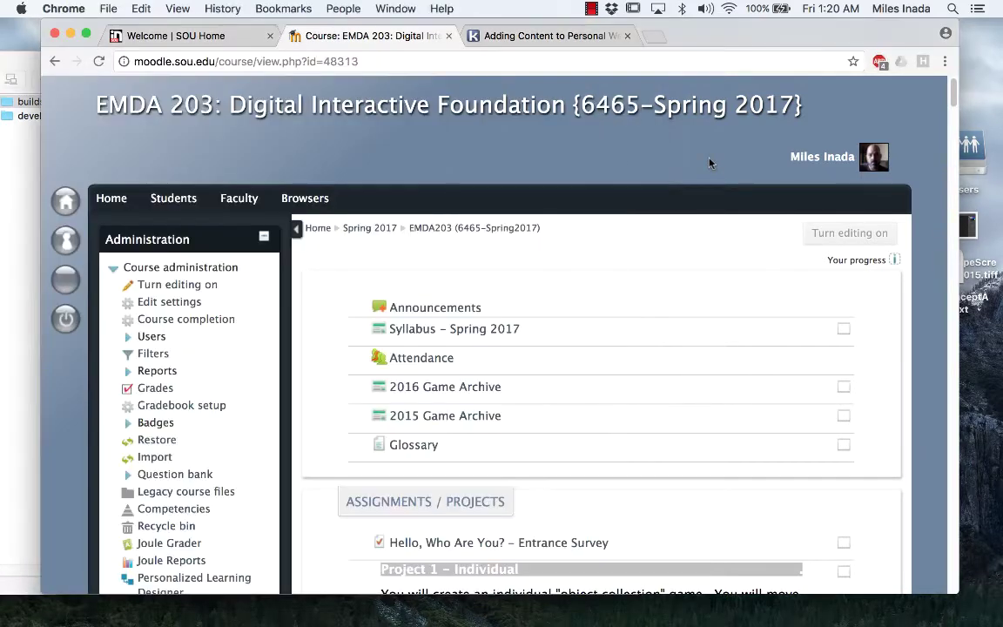
pyautogui.scroll(3, 528, 351)
pyautogui.scroll(-5, 528, 351)
pyautogui.scroll(-5, 528, 351)
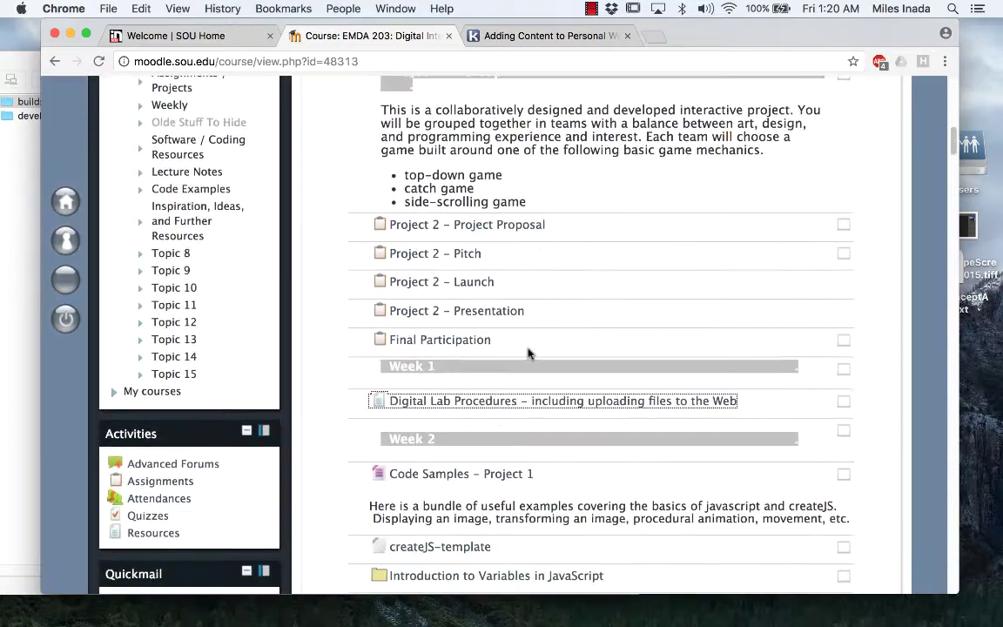
pyautogui.scroll(-2, 528, 352)
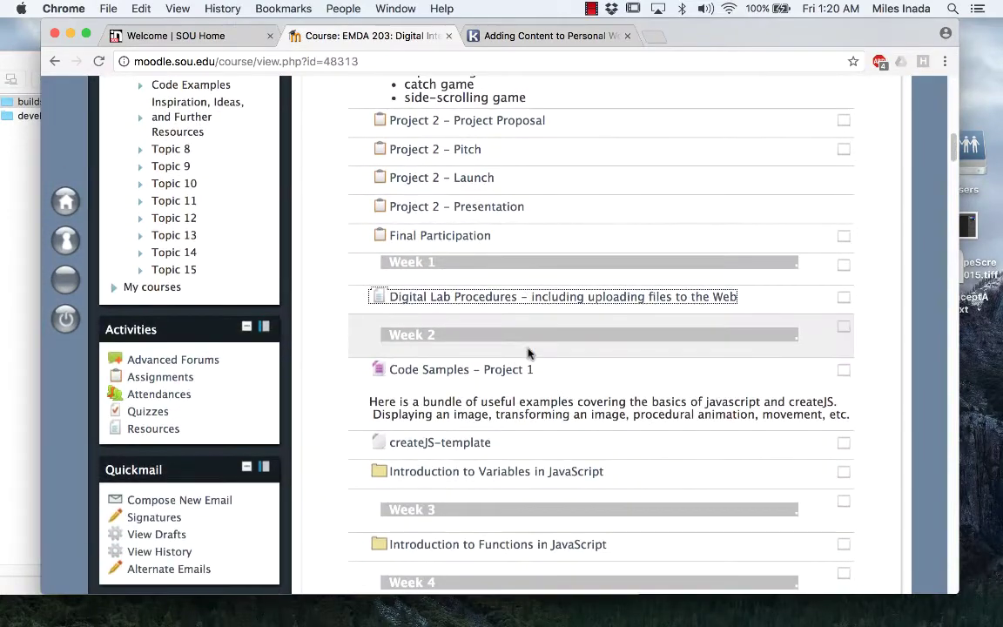
pyautogui.click(500, 298)
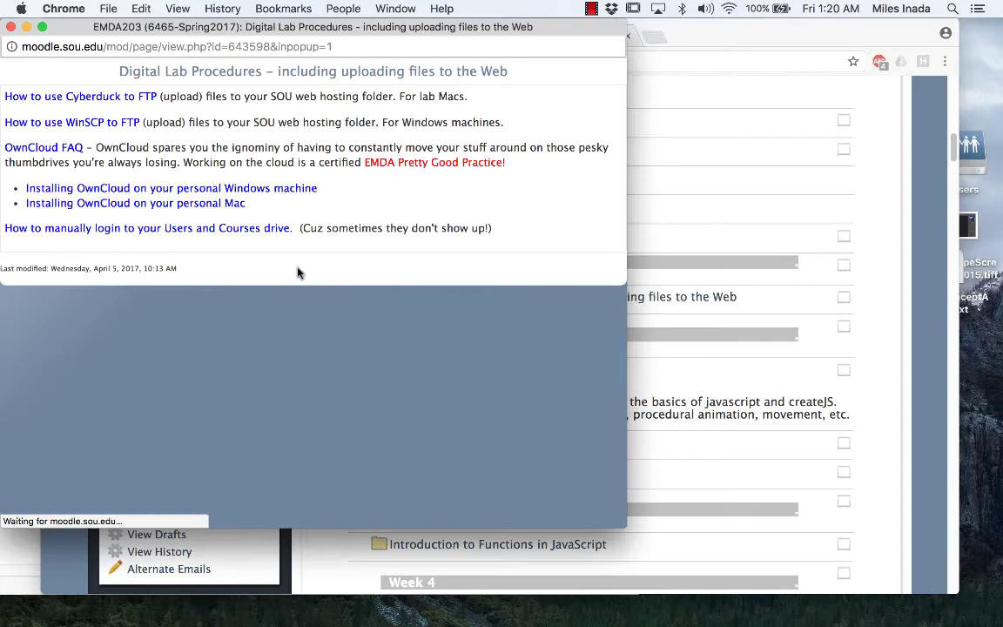
# - Open the Cyberduck personal-webpages guide, close its duplicate tab, and scroll to Step 2's SFTP settings
pyautogui.click(102, 97)
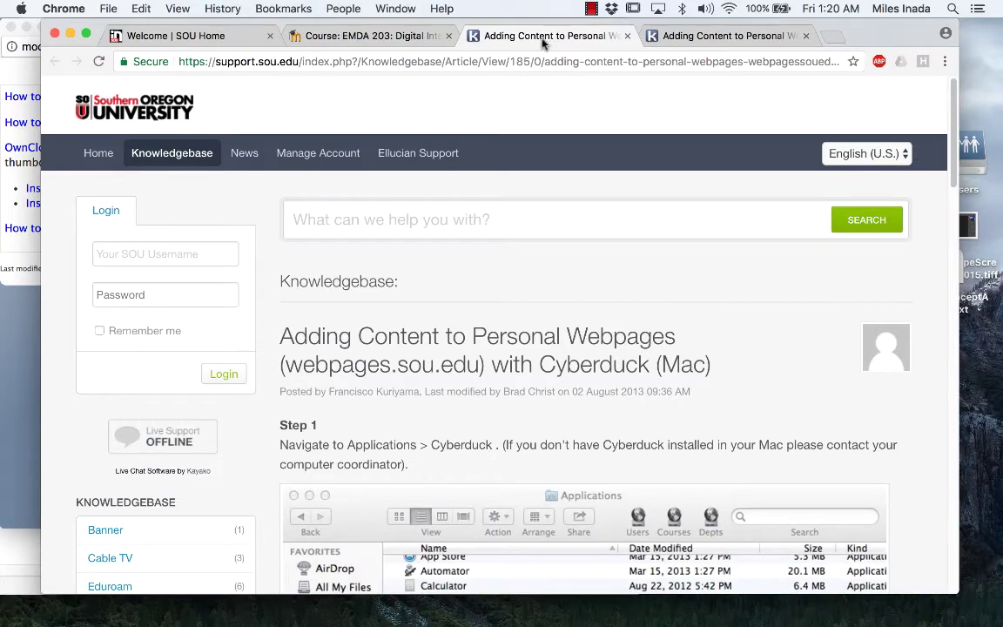
pyautogui.click(806, 36)
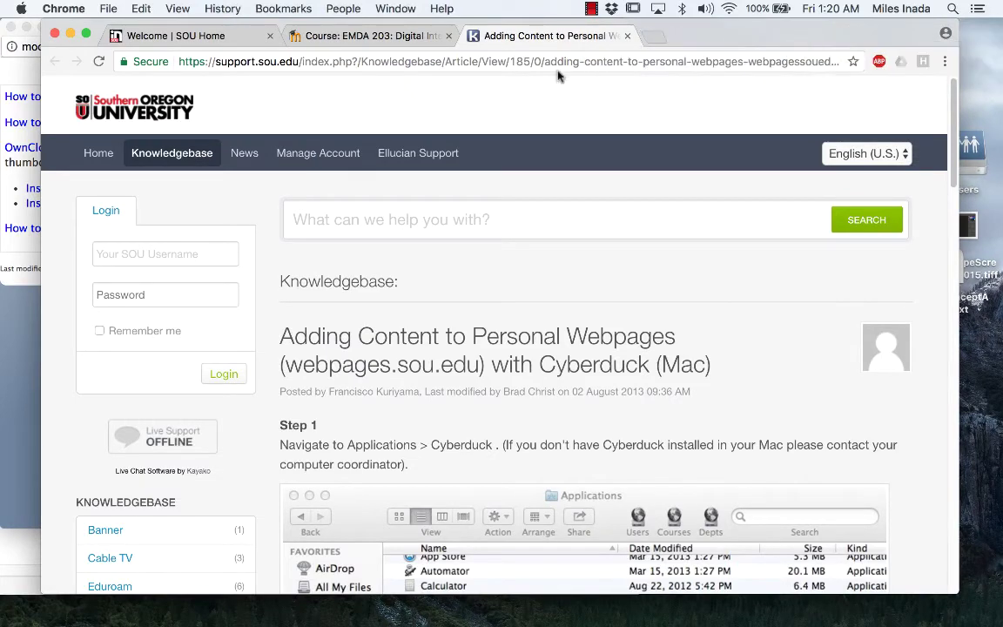
pyautogui.scroll(-1, 531, 313)
pyautogui.scroll(-3, 510, 374)
pyautogui.scroll(-4, 510, 373)
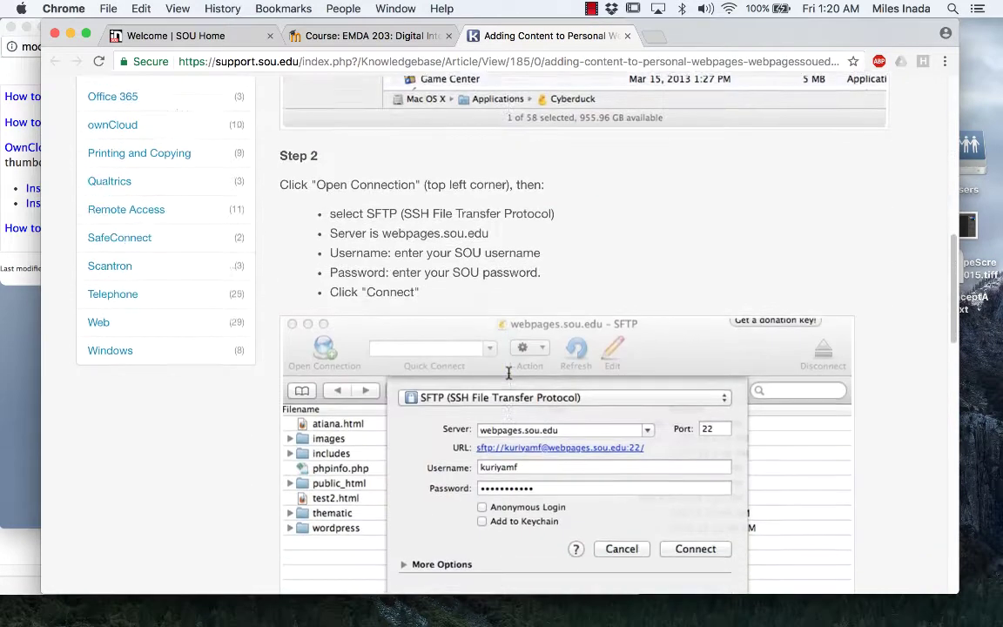
pyautogui.scroll(-2, 509, 376)
pyautogui.scroll(3, 509, 376)
pyautogui.scroll(4, 509, 376)
pyautogui.scroll(-4, 509, 376)
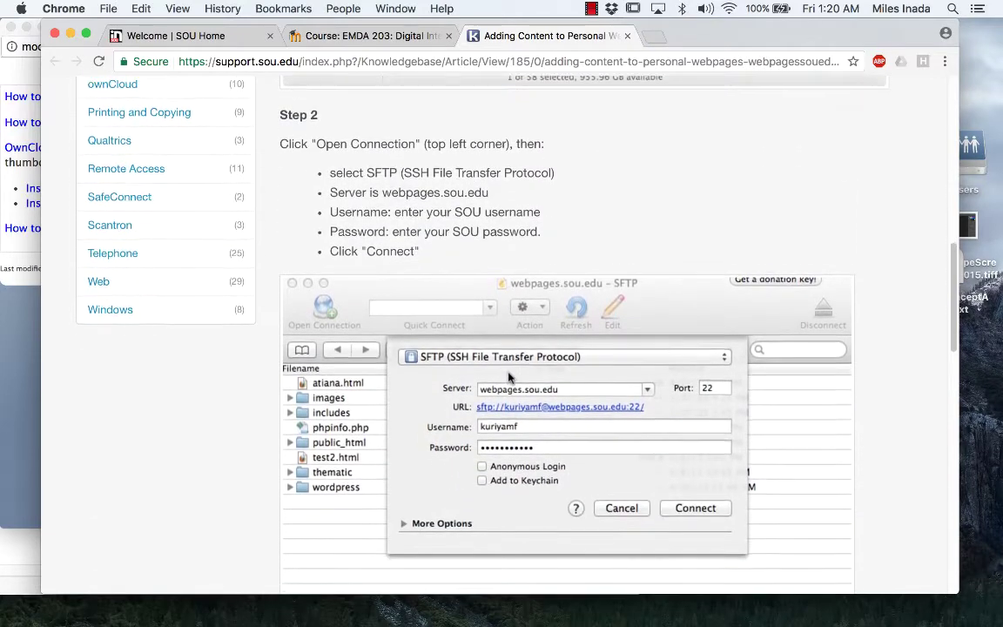
pyautogui.scroll(-1, 509, 376)
pyautogui.scroll(-1, 510, 376)
pyautogui.scroll(-3, 511, 373)
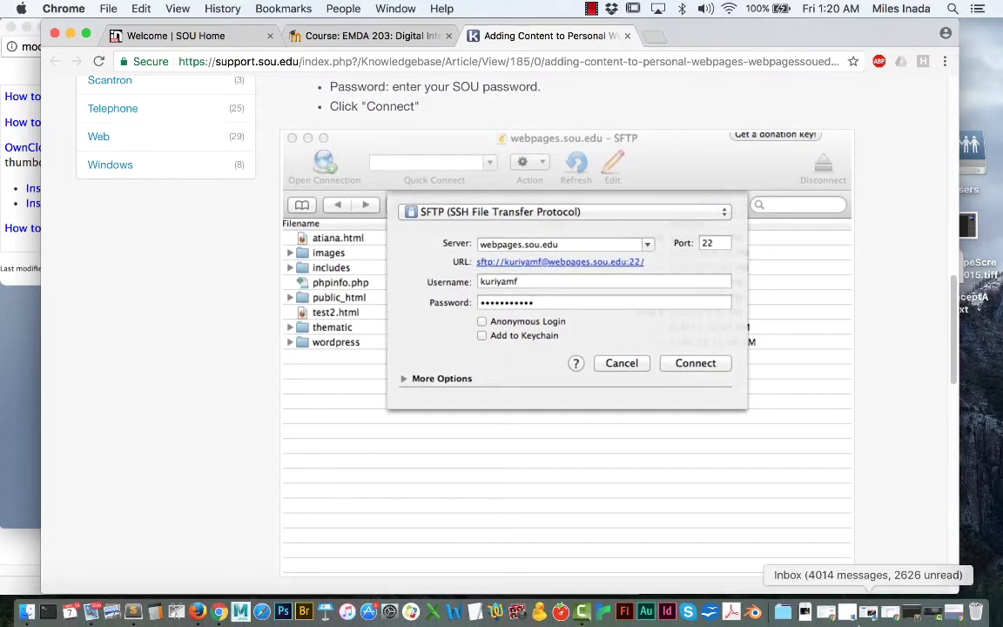
# - Launch Cyberduck from Applications and cancel its automatic login attempt
pyautogui.click(783, 612)
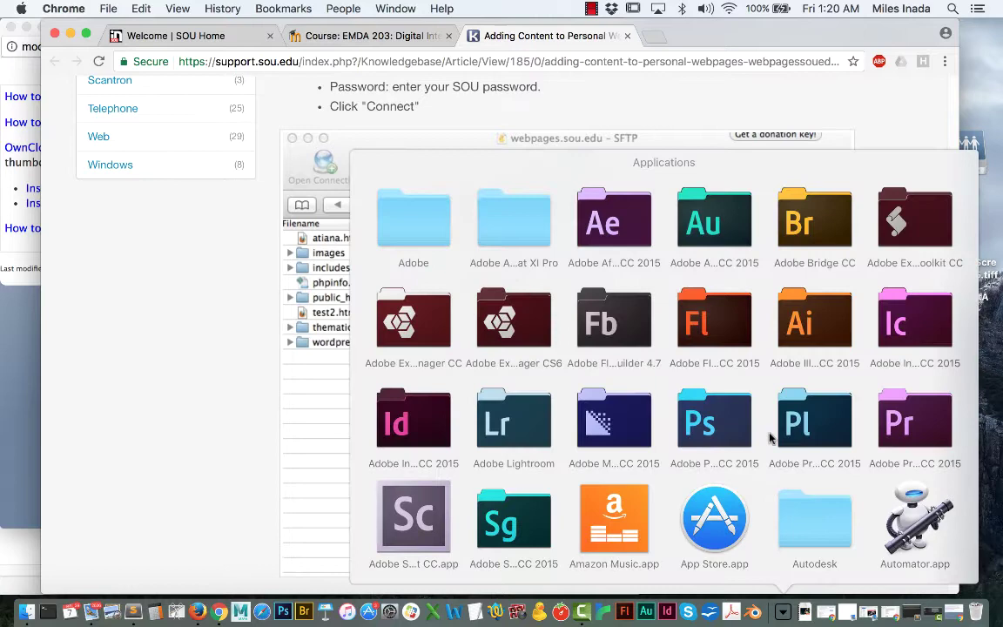
pyautogui.scroll(-2, 628, 439)
pyautogui.scroll(-3, 629, 440)
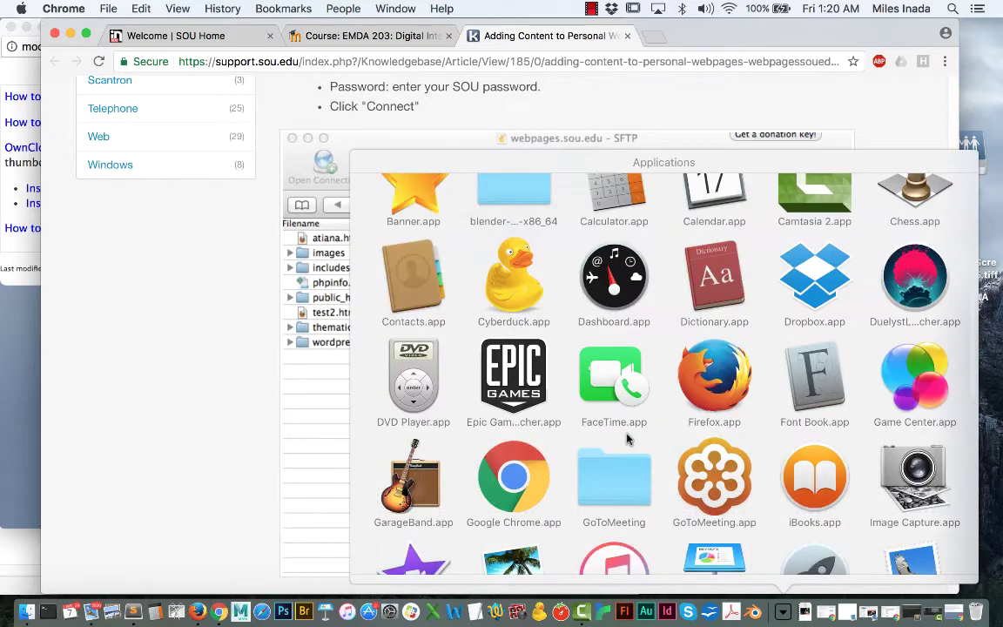
pyautogui.click(514, 280)
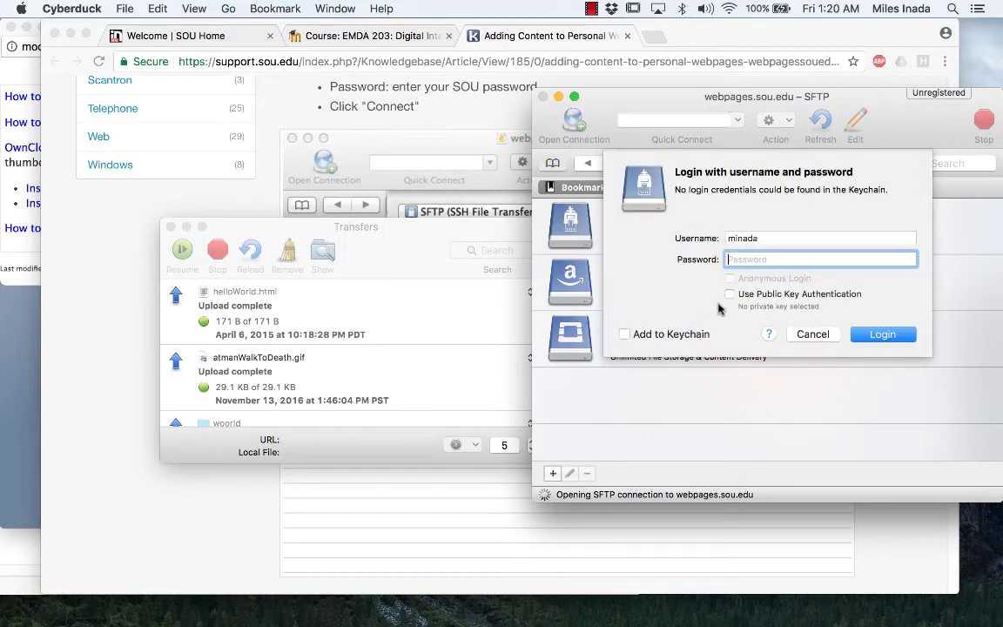
pyautogui.click(816, 334)
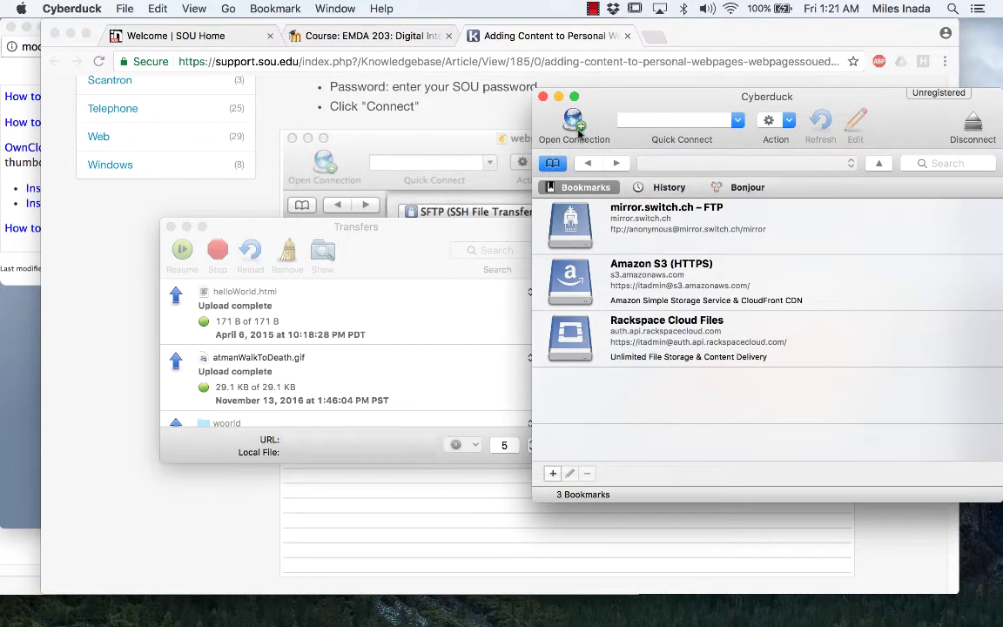
# - Create an SFTP connection to webpages.sou.edu, enter the account password, and connect
pyautogui.click(574, 126)
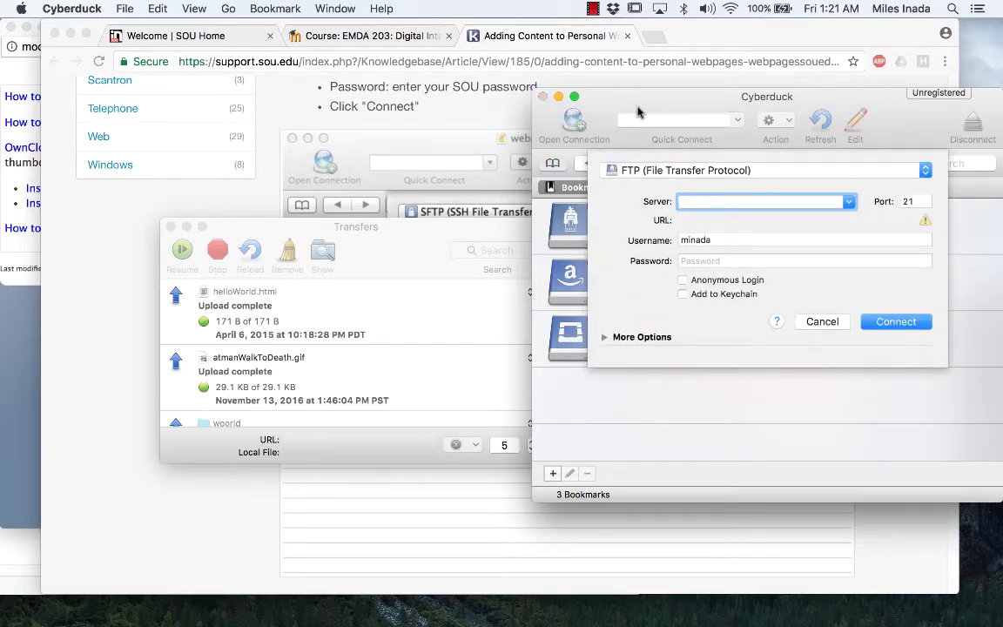
pyautogui.moveTo(638, 113); pyautogui.dragTo(681, 165)
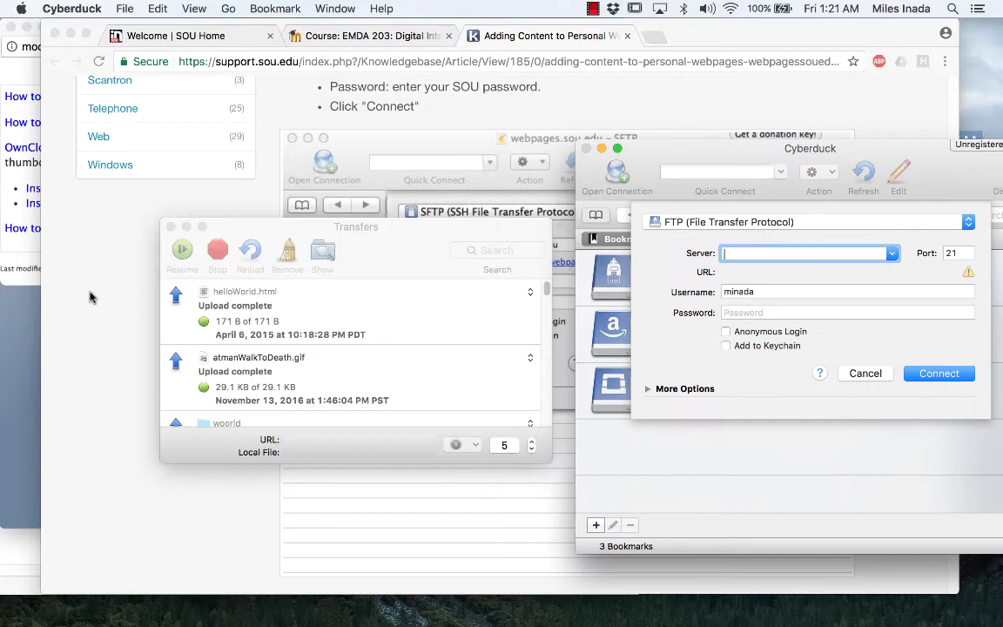
pyautogui.click(170, 227)
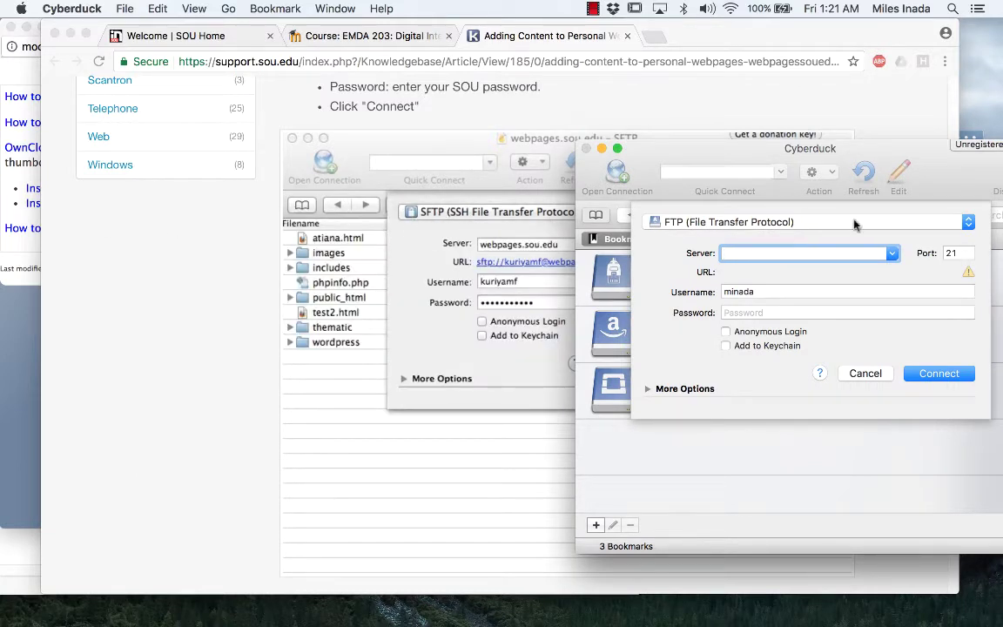
pyautogui.click(778, 222)
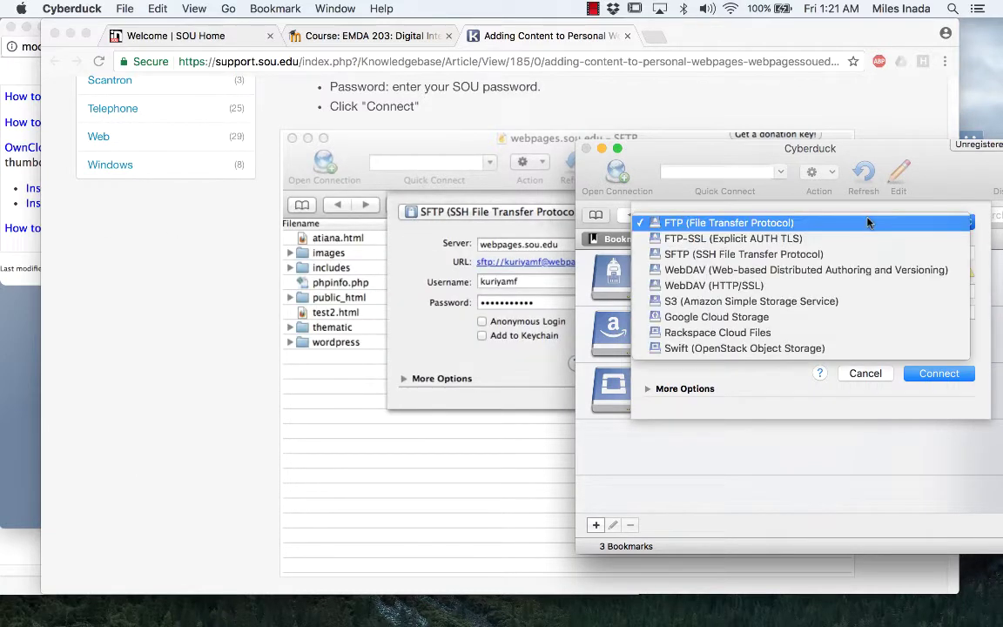
pyautogui.click(814, 254)
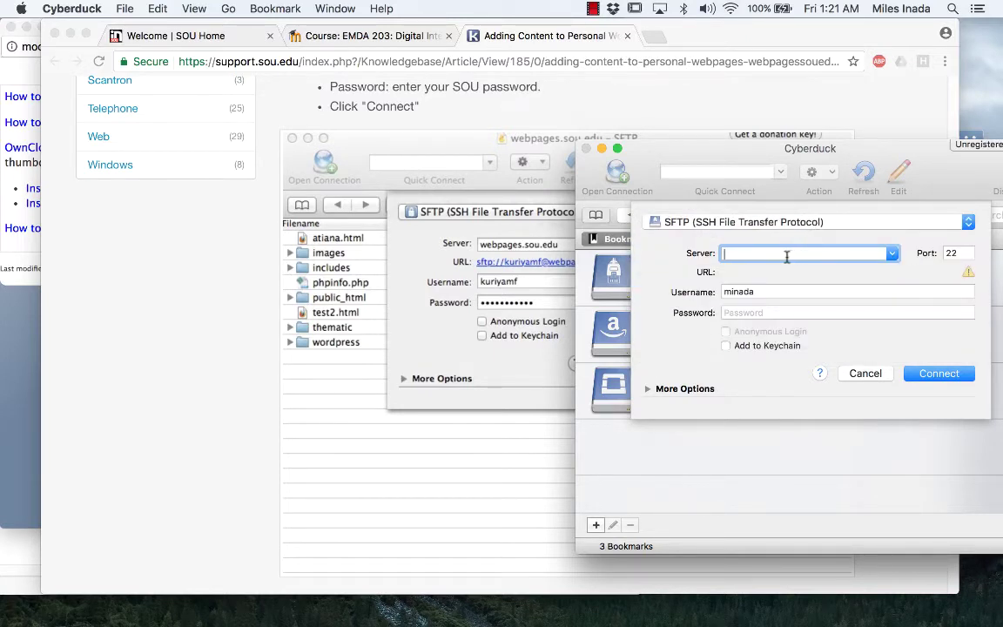
pyautogui.write('webpages.so')
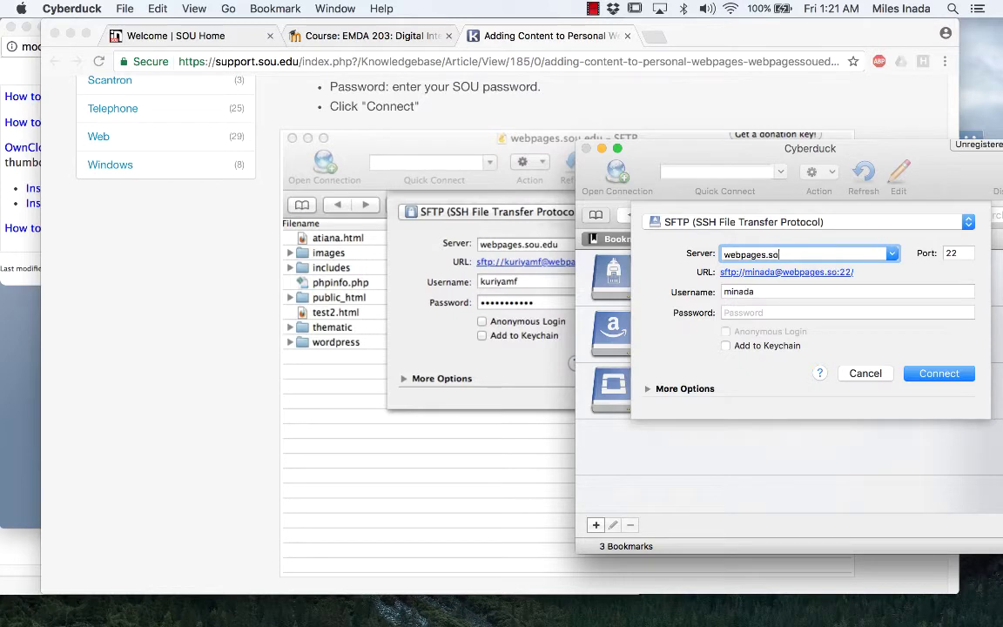
pyautogui.write('u.edu')
pyautogui.click(783, 311)
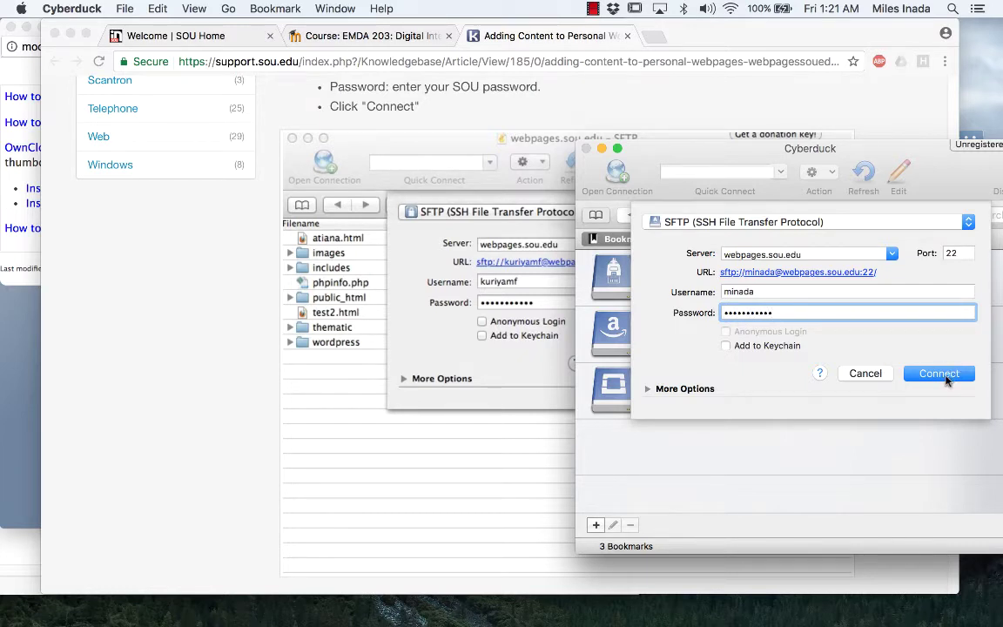
pyautogui.click(943, 375)
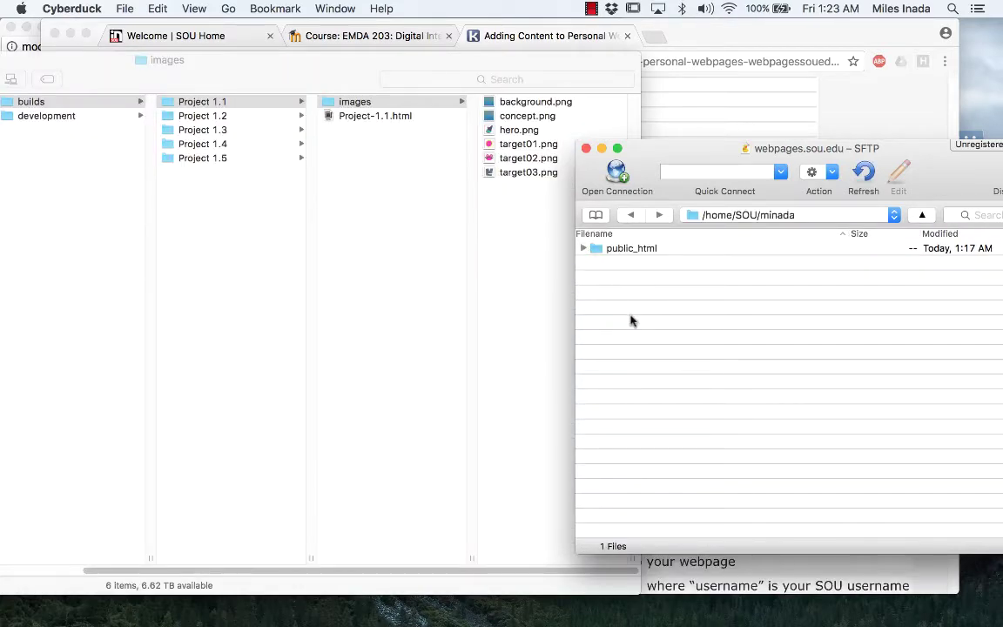
# - Drag the local Project 1.1 folder into public_html and dismiss the finished Transfers log
pyautogui.click(583, 250)
pyautogui.scroll(-1, 659, 370)
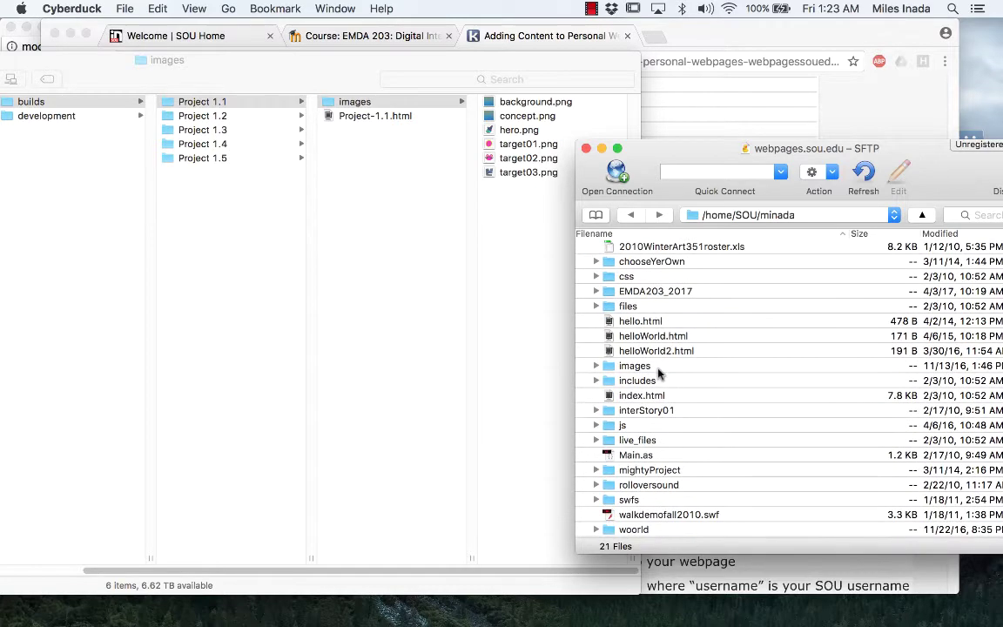
pyautogui.scroll(1, 659, 373)
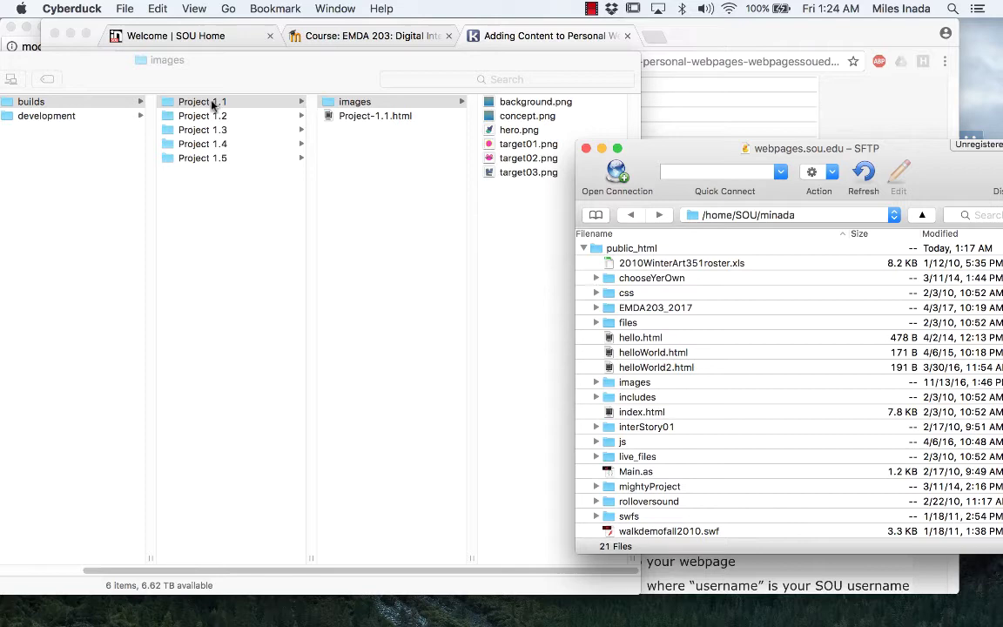
pyautogui.click(171, 105)
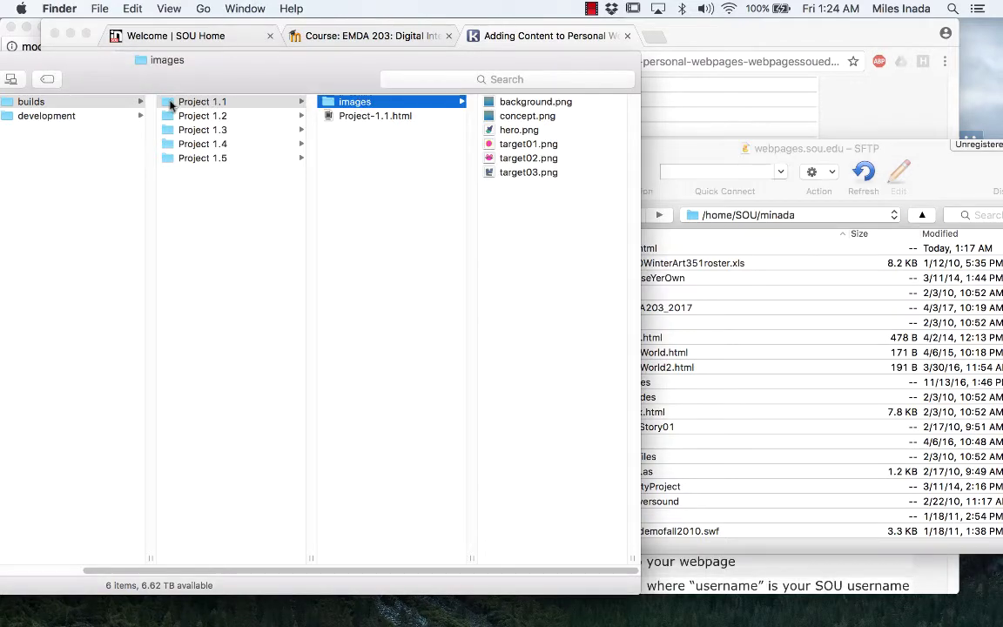
pyautogui.moveTo(644, 148); pyautogui.dragTo(734, 144)
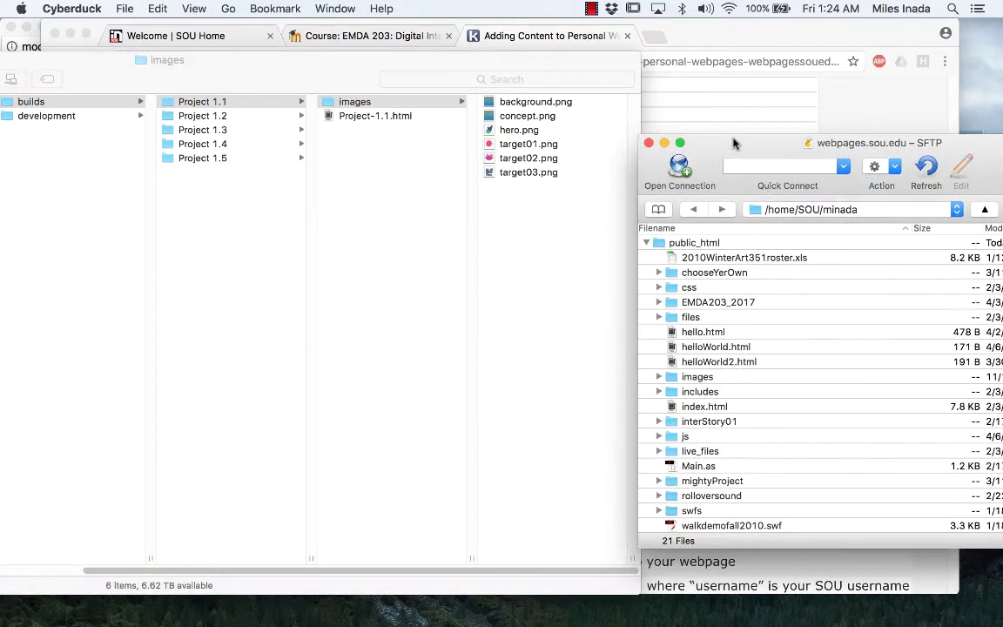
pyautogui.moveTo(168, 104); pyautogui.dragTo(662, 245)
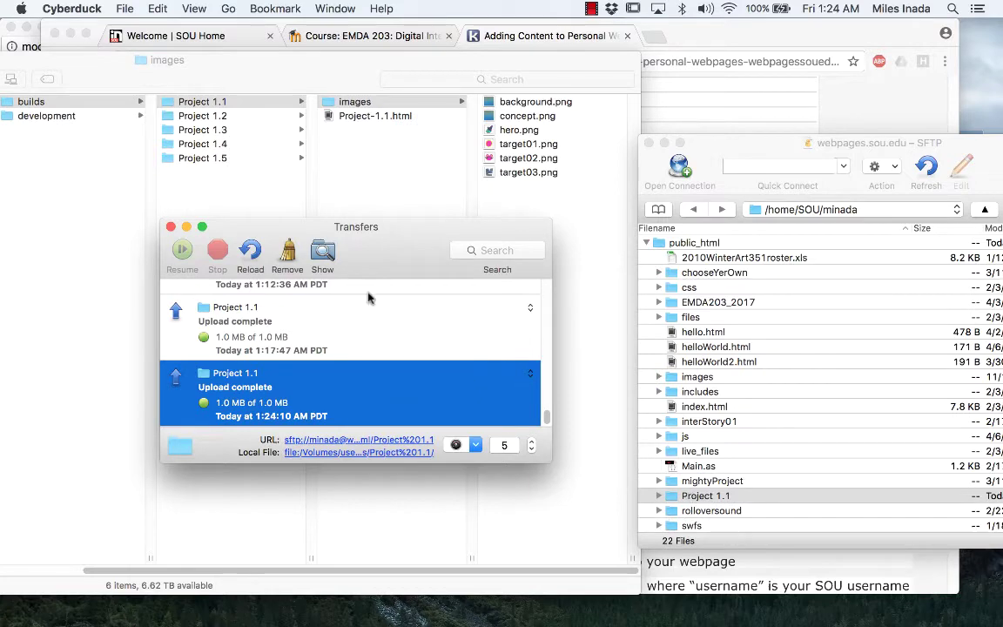
pyautogui.click(171, 227)
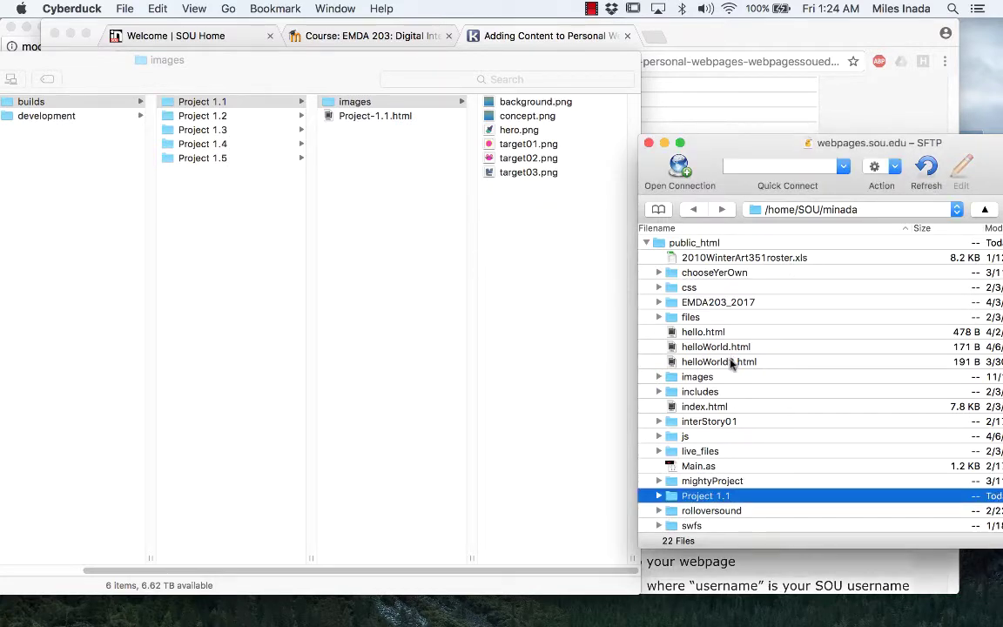
pyautogui.scroll(-1, 727, 420)
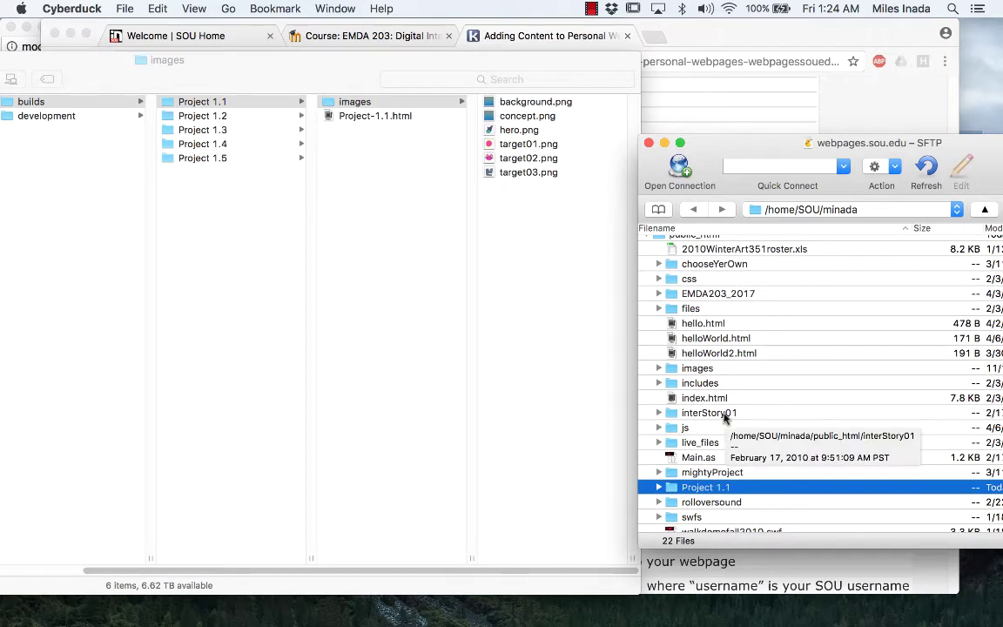
# - Paste the guide's Step 5 example URL into a new tab, replacing 'username' with minada
pyautogui.click(550, 40)
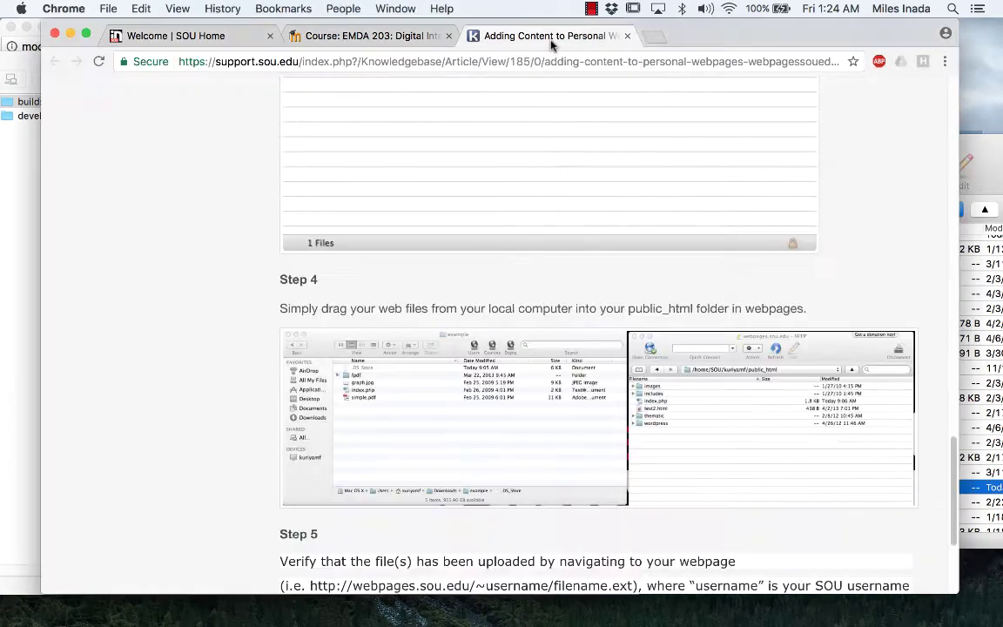
pyautogui.scroll(-3, 526, 264)
pyautogui.scroll(-2, 485, 297)
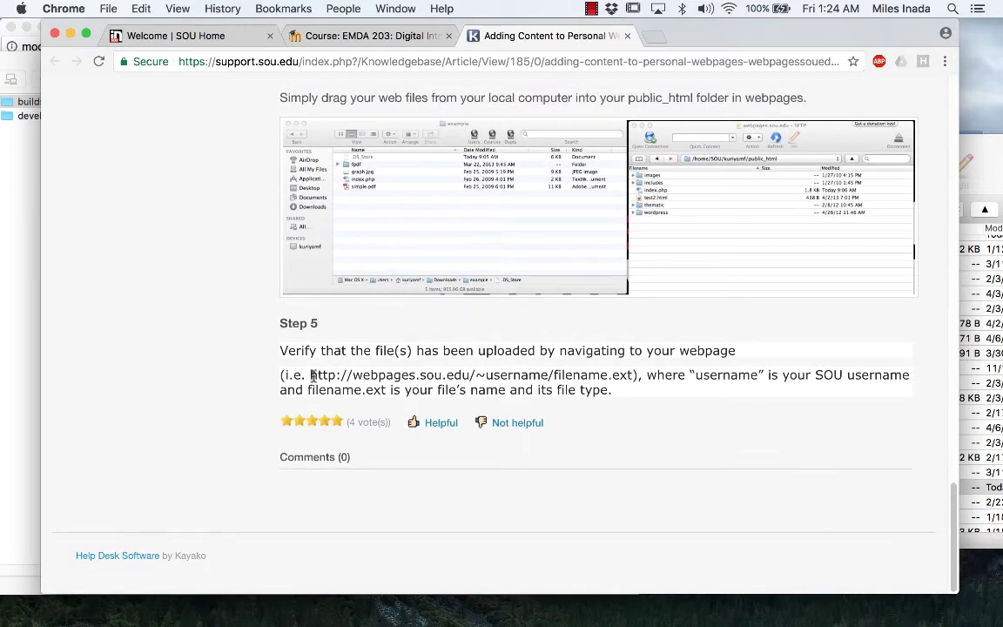
pyautogui.moveTo(311, 375); pyautogui.dragTo(621, 374)
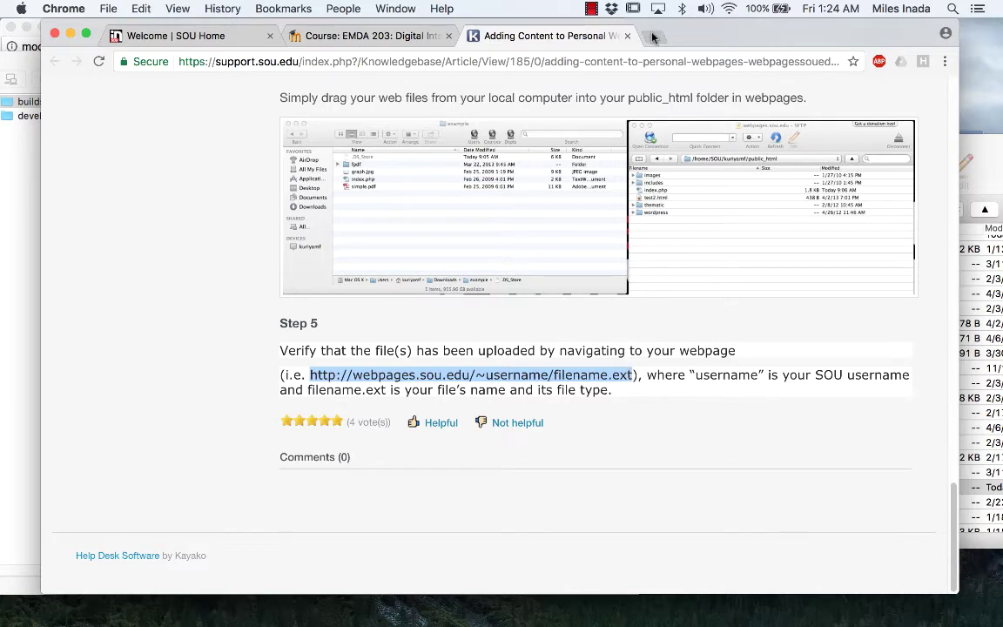
pyautogui.press('super+t')
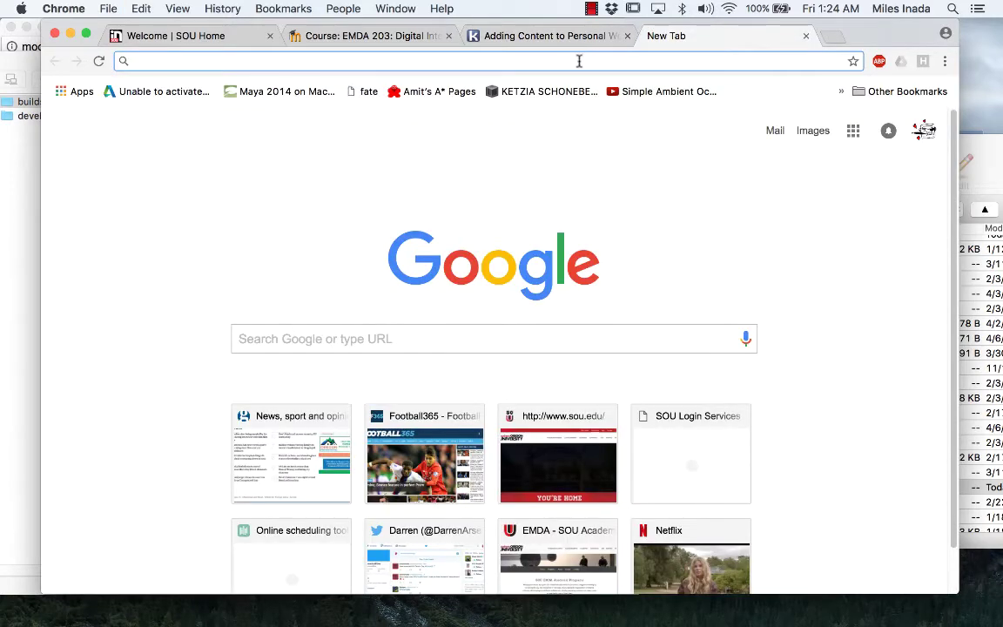
pyautogui.write('http://webpages.sou.edu/~username/filename.ext')
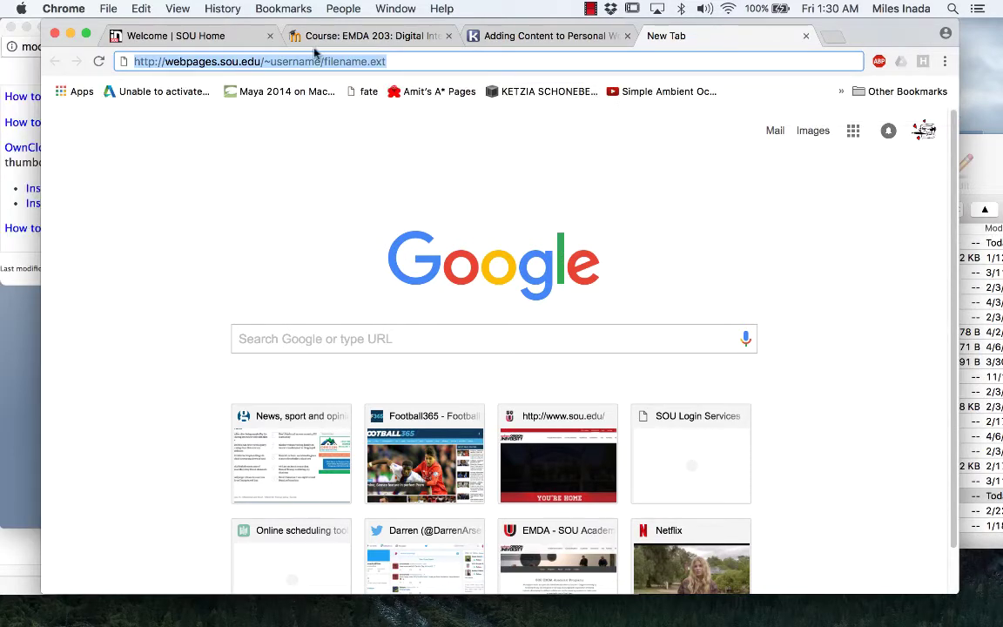
pyautogui.click(319, 60)
pyautogui.moveTo(319, 60); pyautogui.dragTo(277, 58)
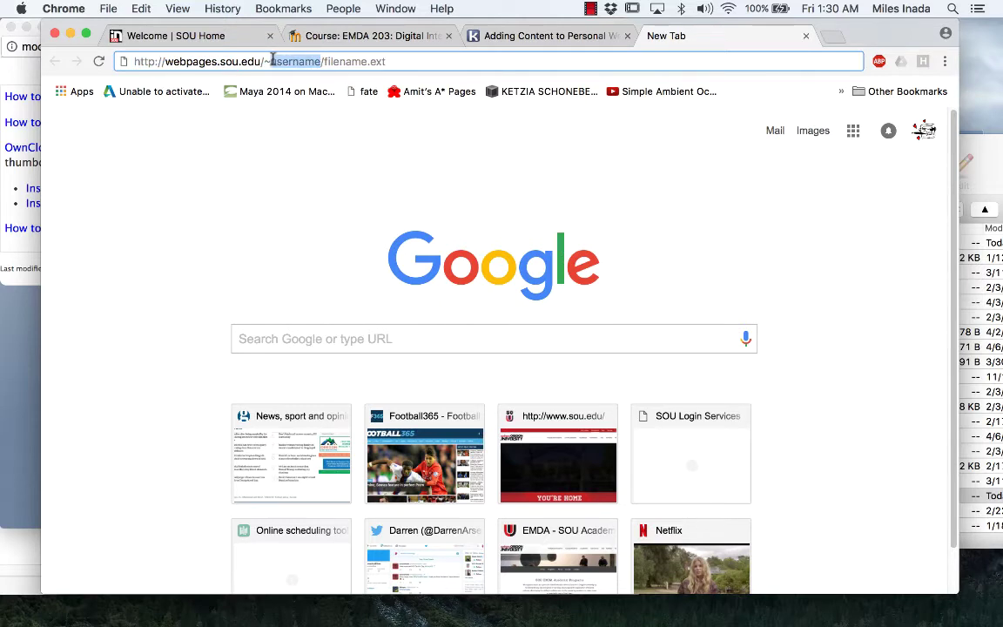
pyautogui.write('minada')
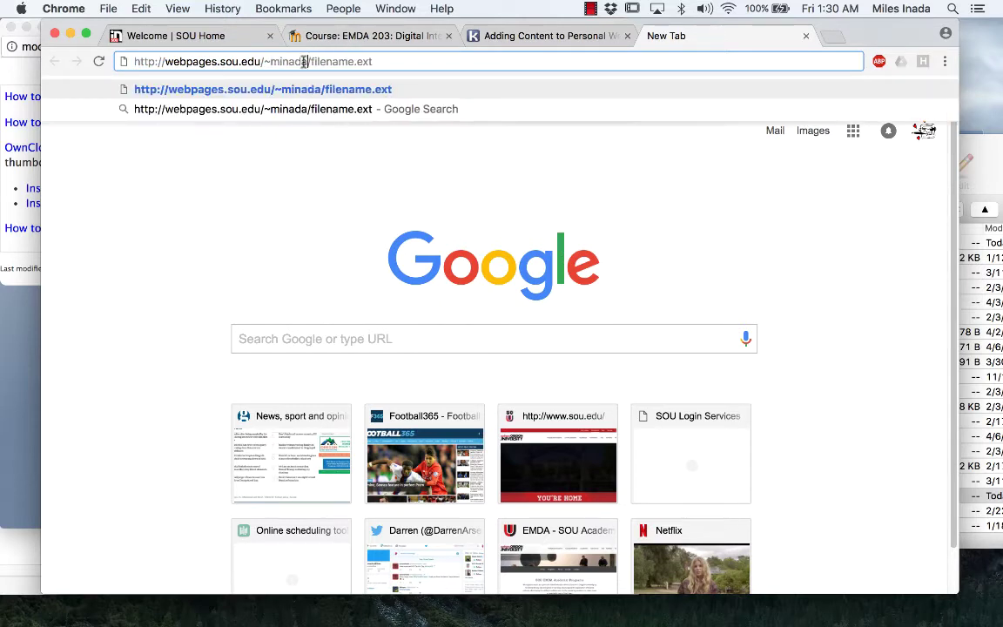
# - Copy the Project 1.1 folder name from Cyberduck and insert it after ~minada/ in the address
pyautogui.press('super+Tab')
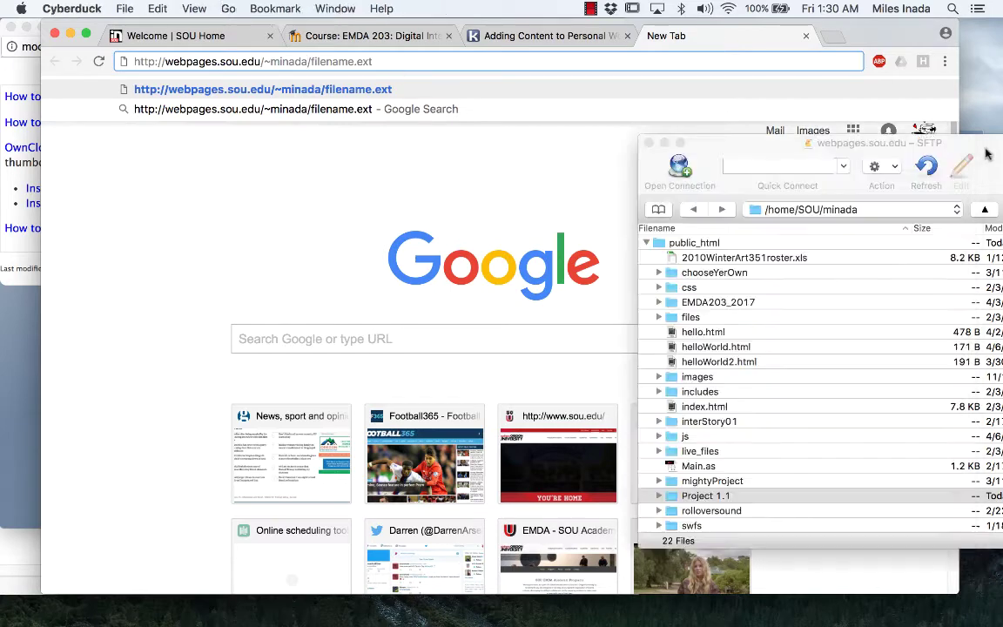
pyautogui.click(706, 498)
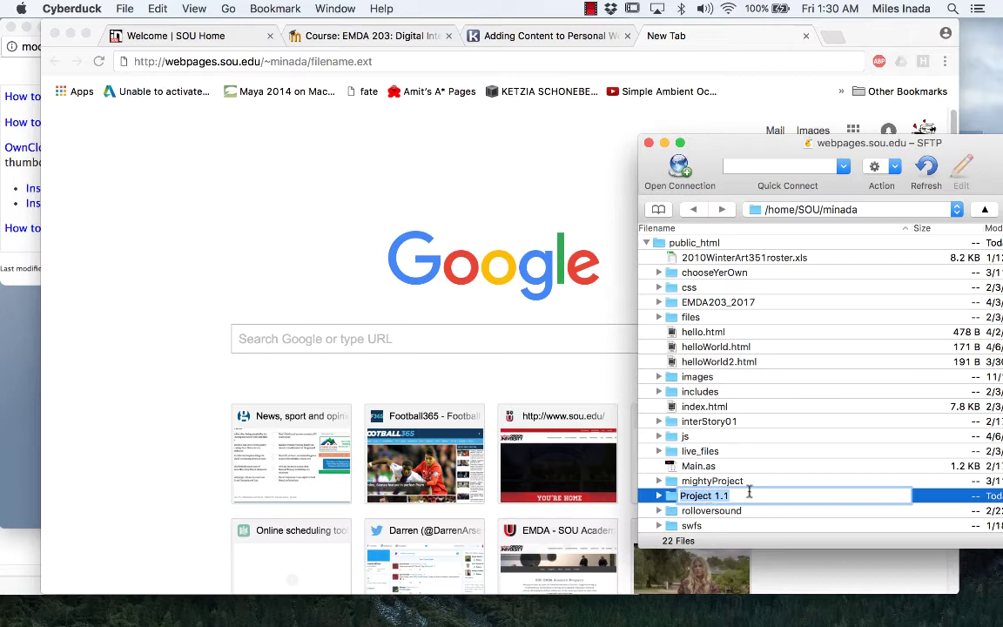
pyautogui.press('super+c')
pyautogui.click(311, 61)
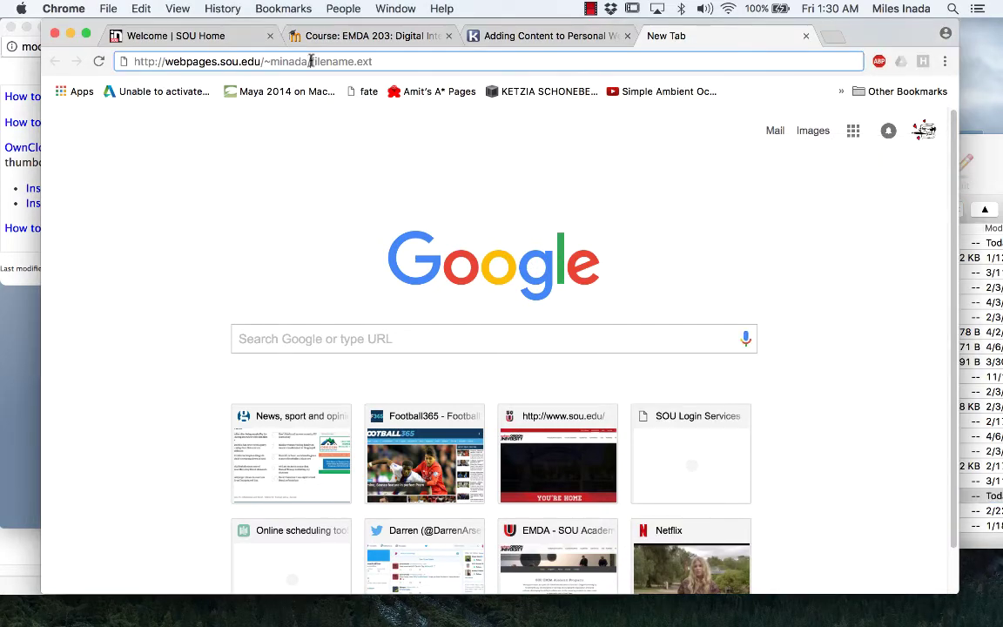
pyautogui.write('/')
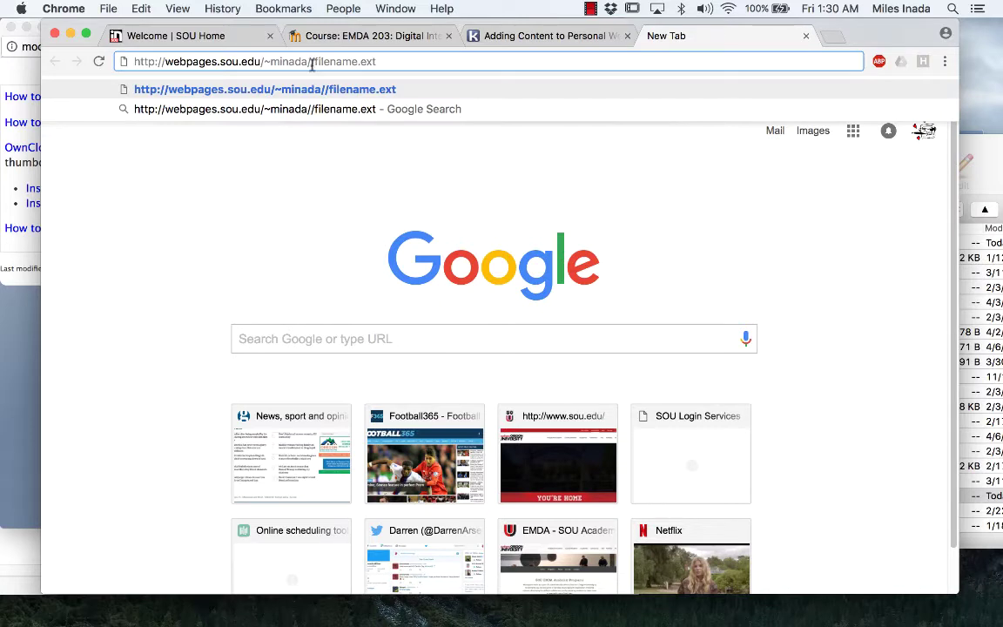
pyautogui.press('super+v')
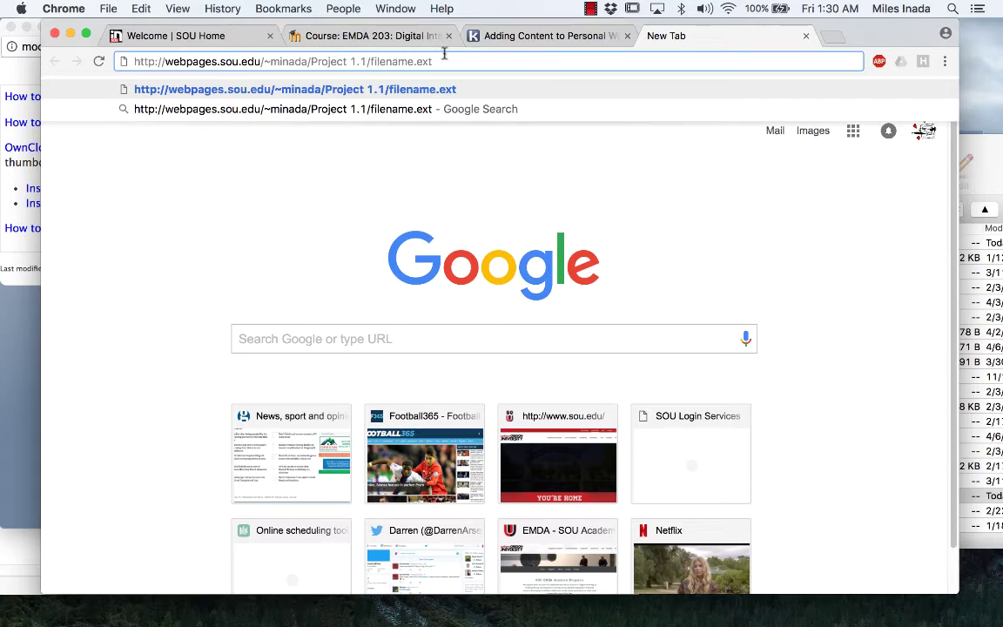
pyautogui.click(995, 148)
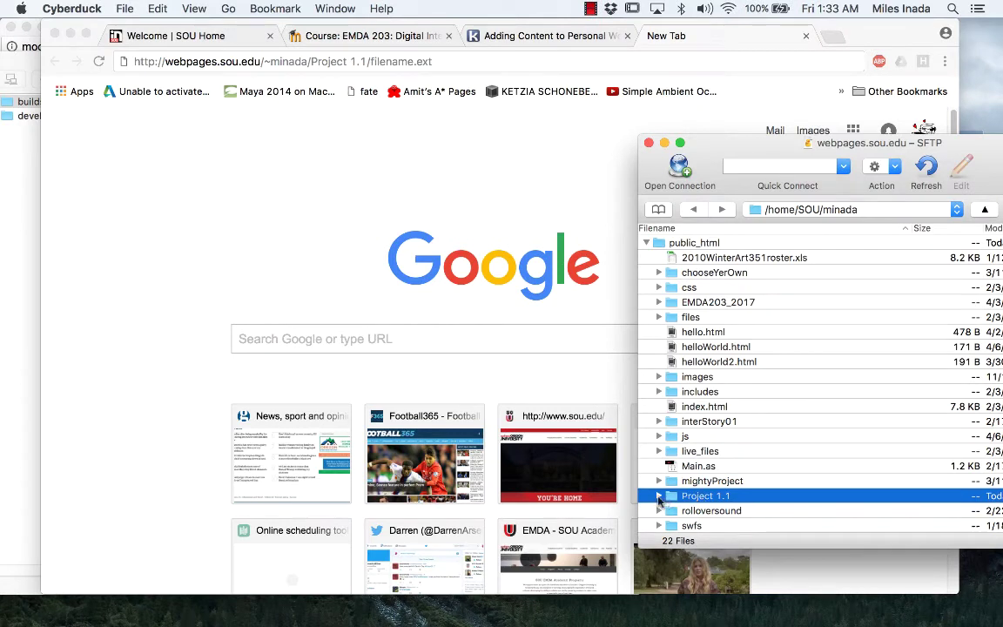
# - Copy the Project-1.1.html name from the expanded Project 1.1 folder and select filename.ext in the address
pyautogui.click(659, 496)
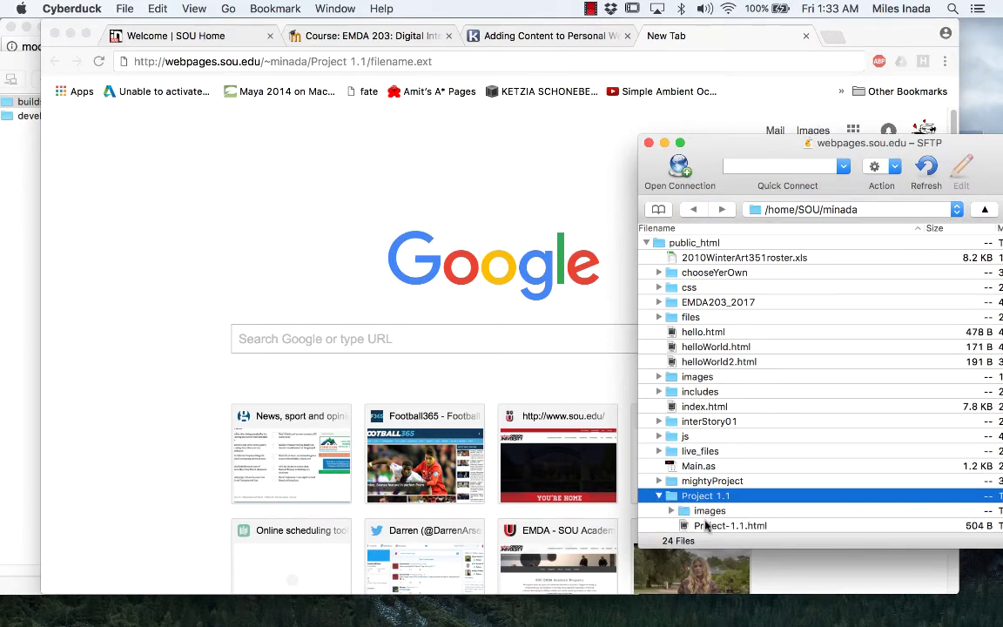
pyautogui.scroll(-2, 706, 526)
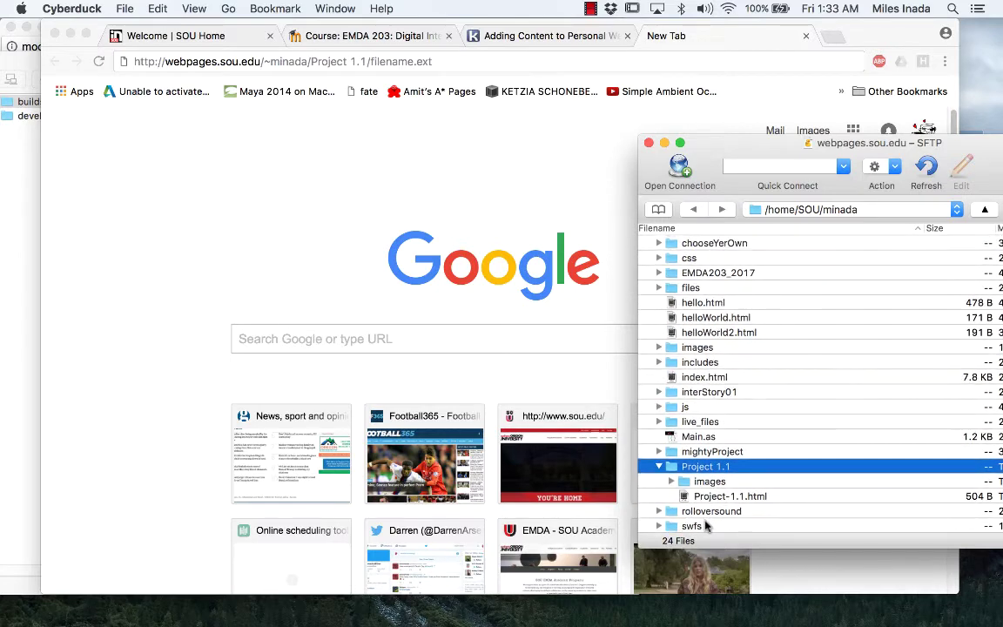
pyautogui.click(706, 497)
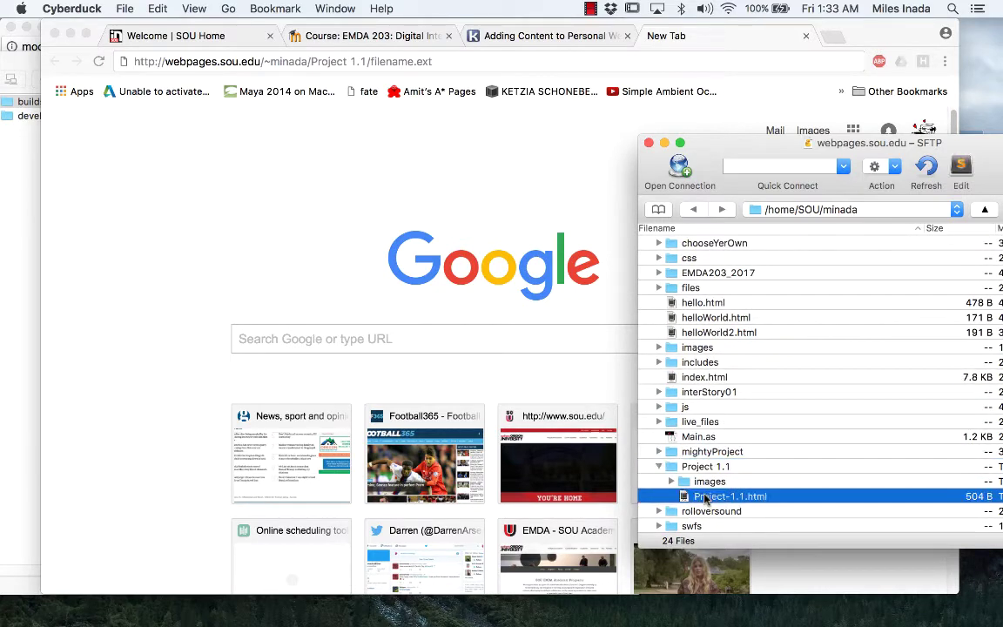
pyautogui.click(705, 496)
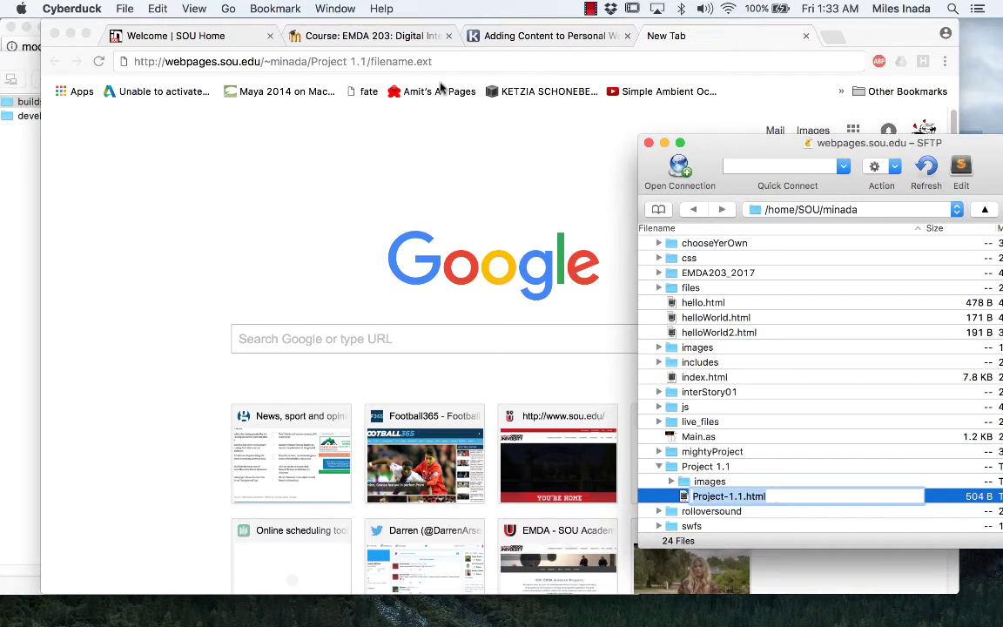
pyautogui.click(452, 61)
pyautogui.moveTo(451, 61); pyautogui.dragTo(372, 61)
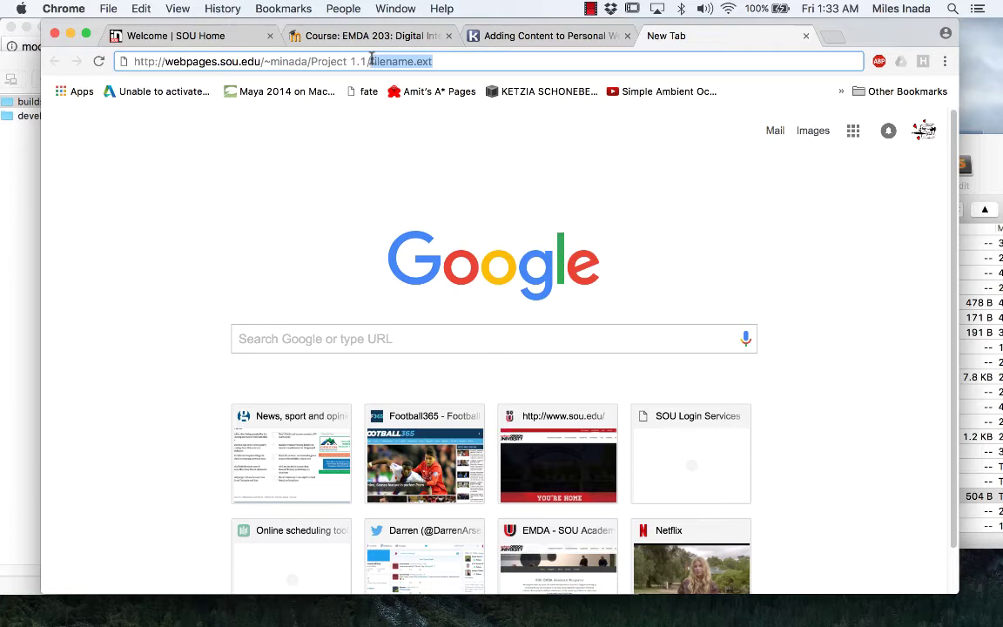
# - Load webpages.sou.edu/~minada/Project 1.1/Project-1.1.html and scroll through the live pinkMan's Partay! page
pyautogui.press('super+v')
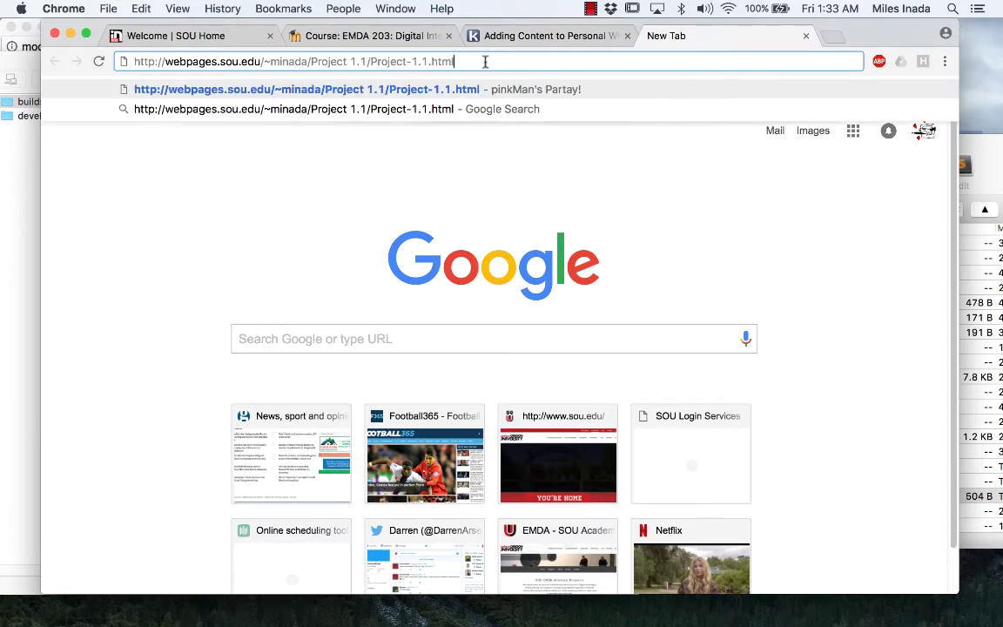
pyautogui.press('Return')
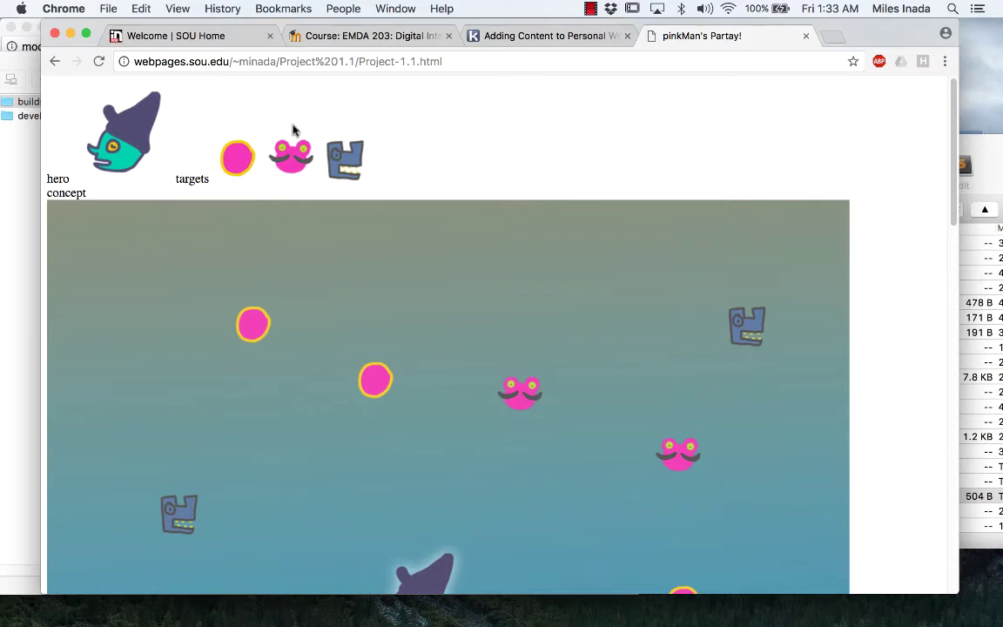
pyautogui.scroll(-1, 366, 256)
pyautogui.scroll(-3, 366, 256)
pyautogui.scroll(-3, 366, 256)
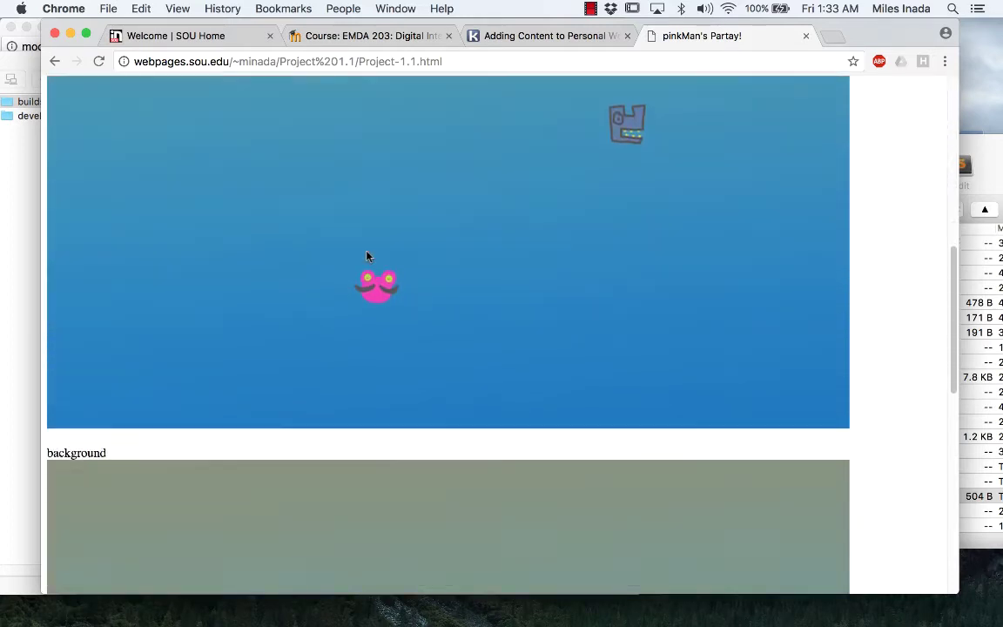
pyautogui.scroll(-5, 366, 256)
pyautogui.scroll(-5, 367, 256)
pyautogui.scroll(1, 367, 256)
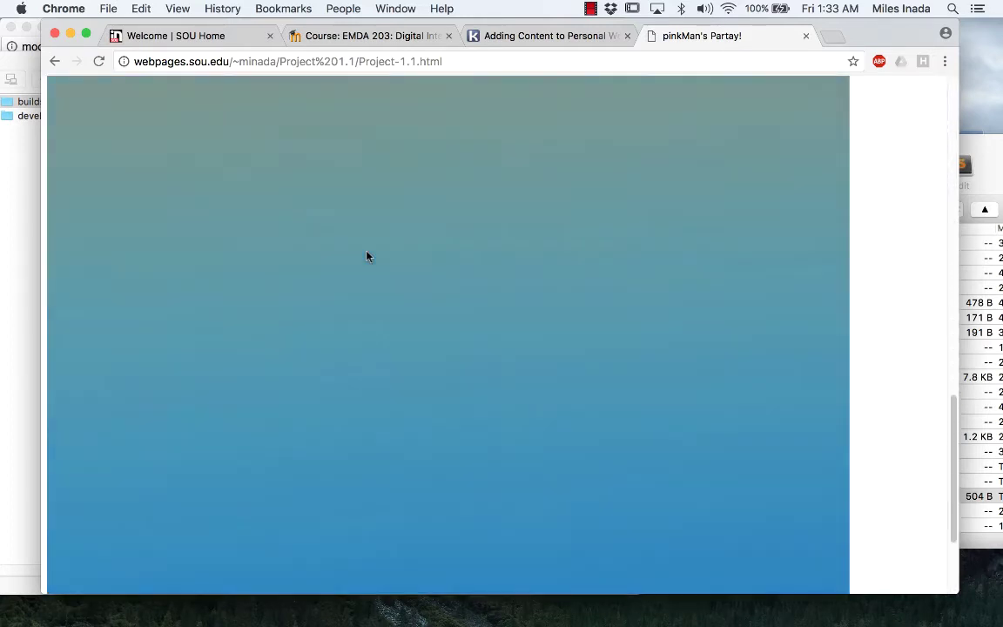
pyautogui.scroll(8, 367, 256)
pyautogui.scroll(2, 366, 256)
pyautogui.scroll(4, 366, 256)
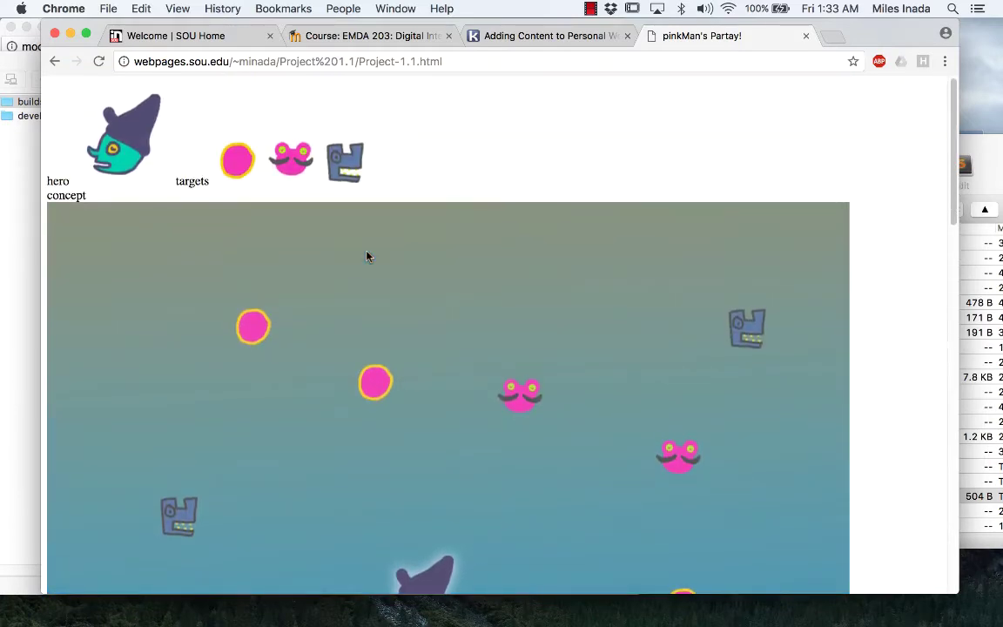
pyautogui.scroll(-5, 430, 266)
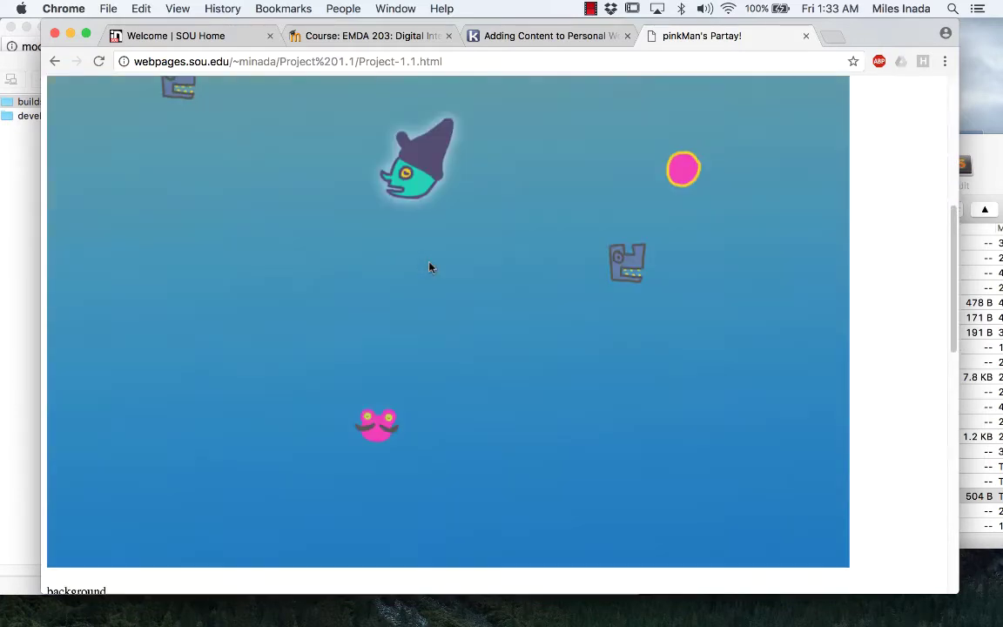
pyautogui.scroll(-1, 430, 266)
pyautogui.scroll(6, 430, 266)
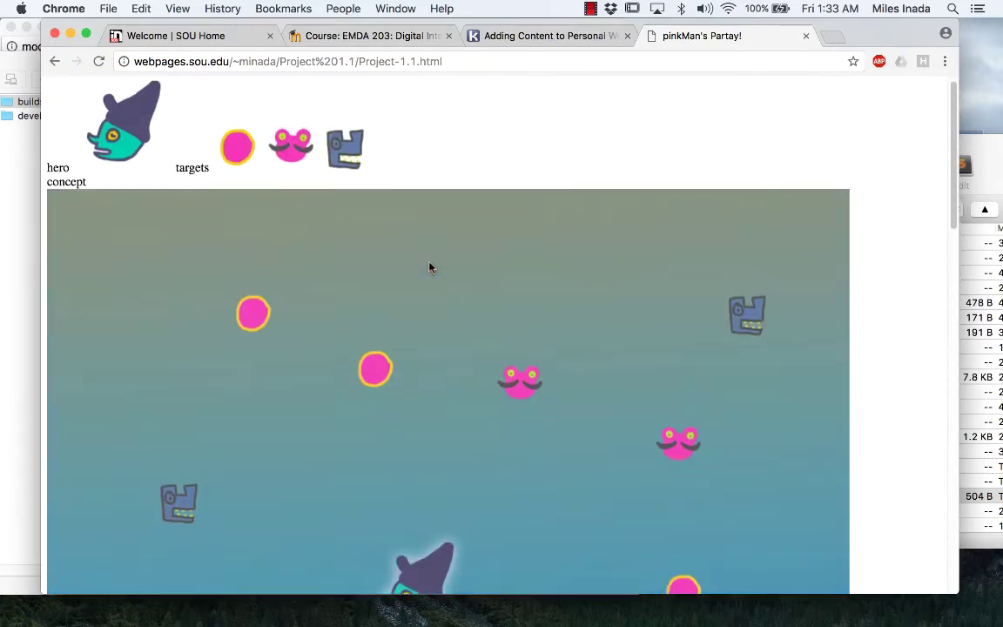
# - Grab the live page URL, then open the Project 1.1 Visual Design / Simple HTML assignment in EMDA 203
pyautogui.click(454, 64)
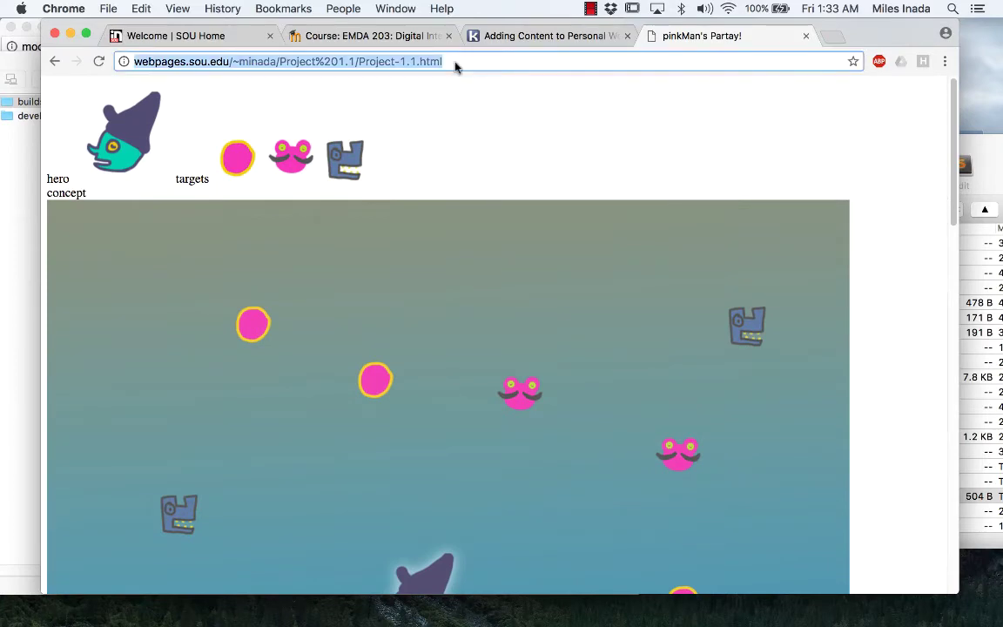
pyautogui.click(424, 36)
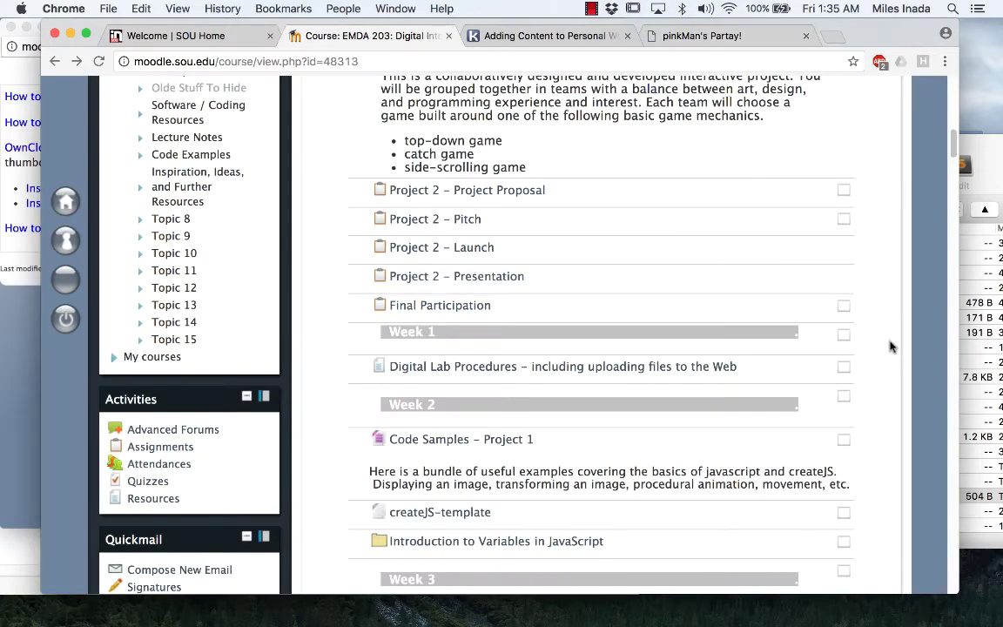
pyautogui.scroll(5, 849, 366)
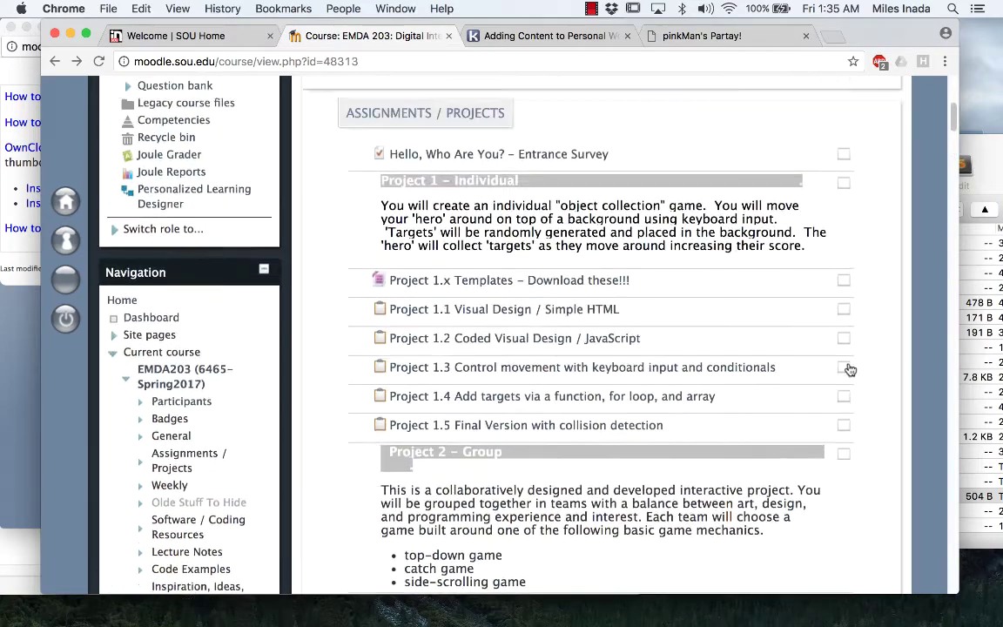
pyautogui.scroll(5, 849, 369)
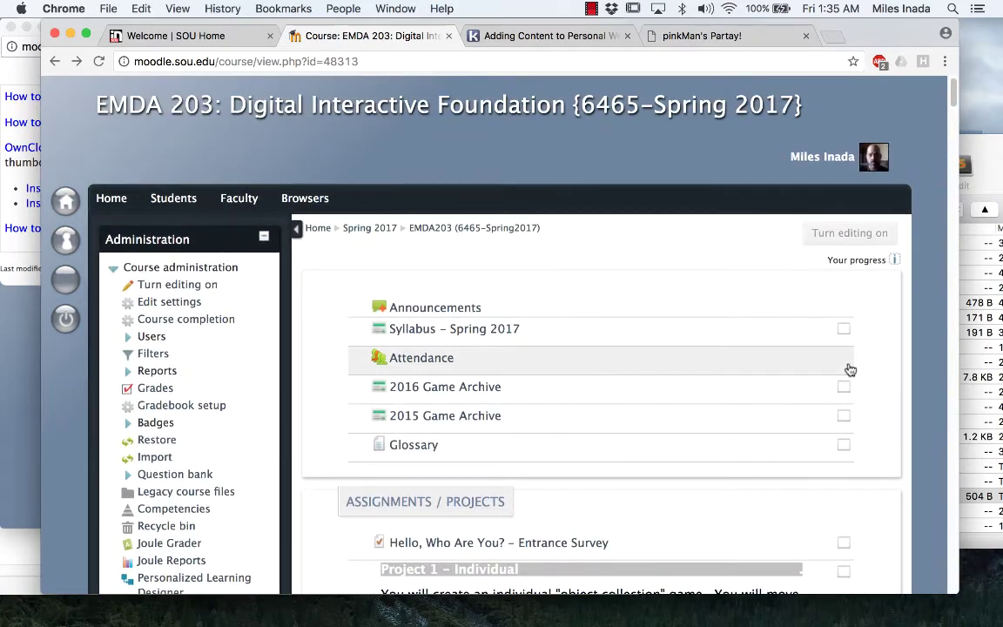
pyautogui.scroll(-1, 850, 369)
pyautogui.scroll(-4, 848, 357)
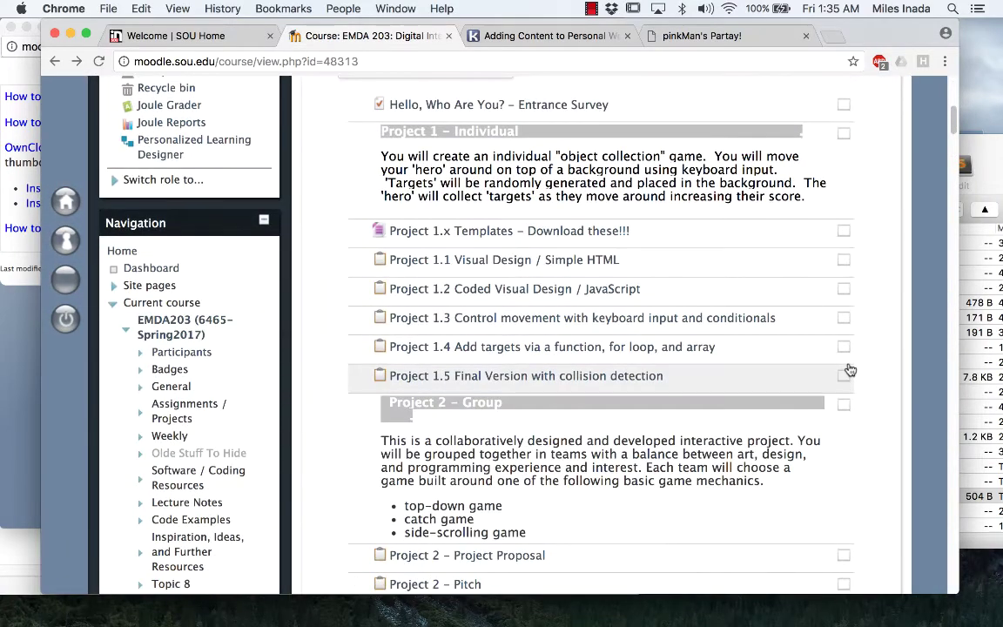
pyautogui.click(500, 263)
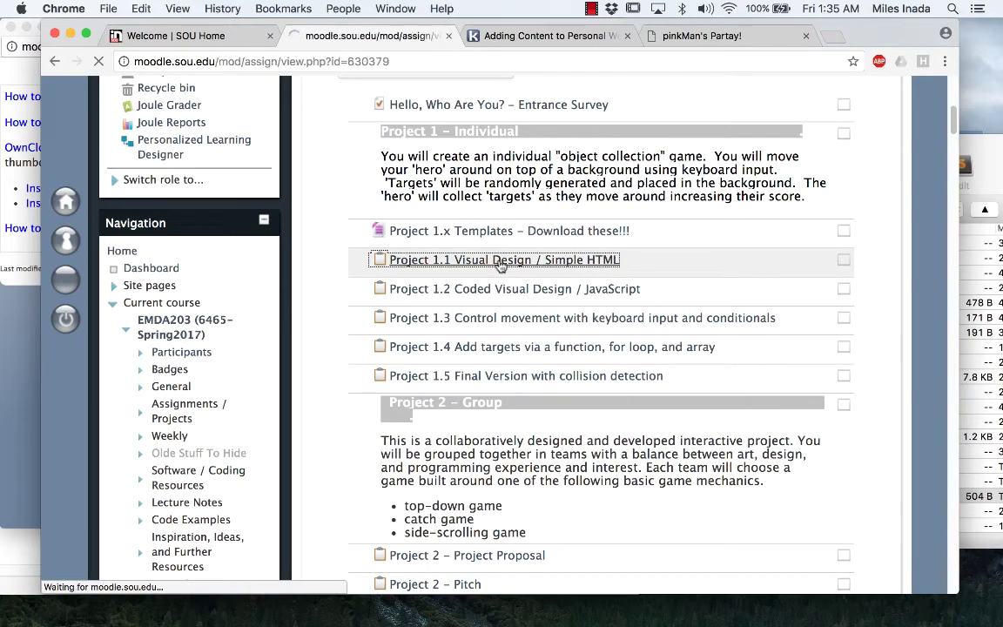
pyautogui.scroll(-10, 485, 403)
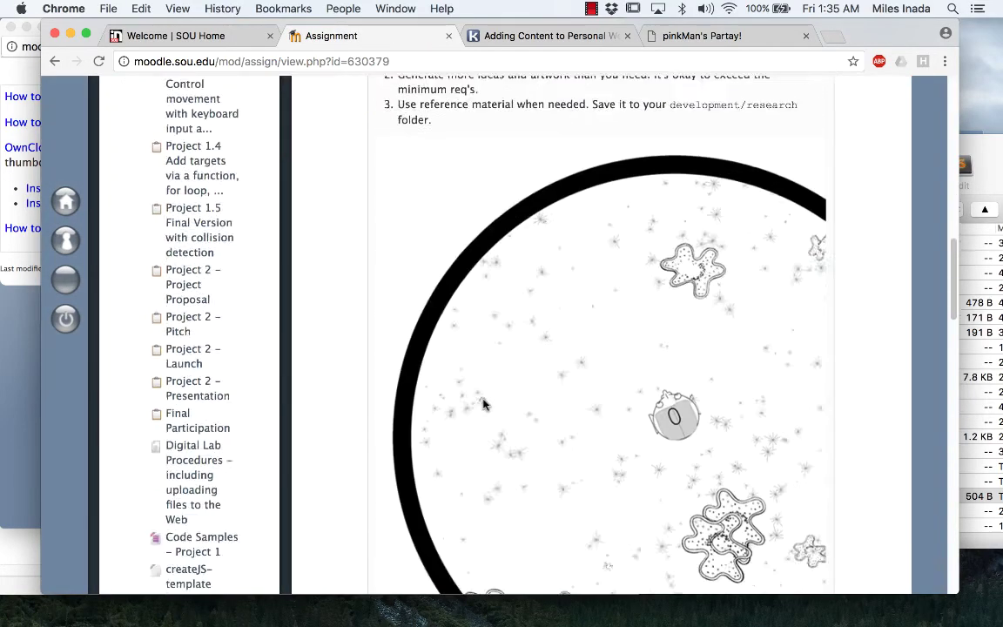
pyautogui.scroll(-5, 485, 403)
pyautogui.scroll(-5, 484, 403)
pyautogui.scroll(-5, 485, 403)
pyautogui.scroll(-4, 485, 403)
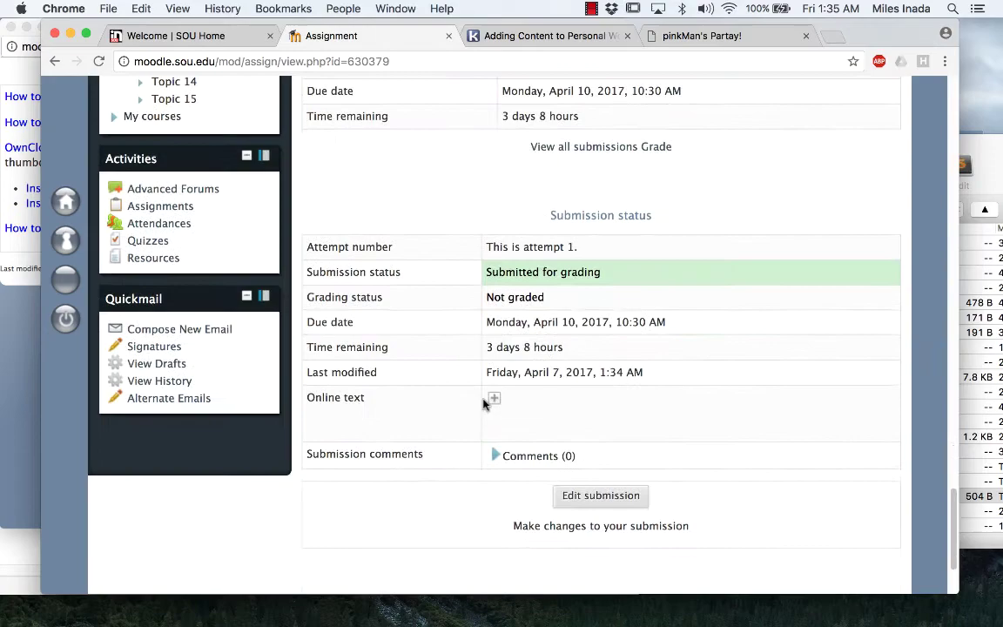
pyautogui.scroll(-3, 485, 403)
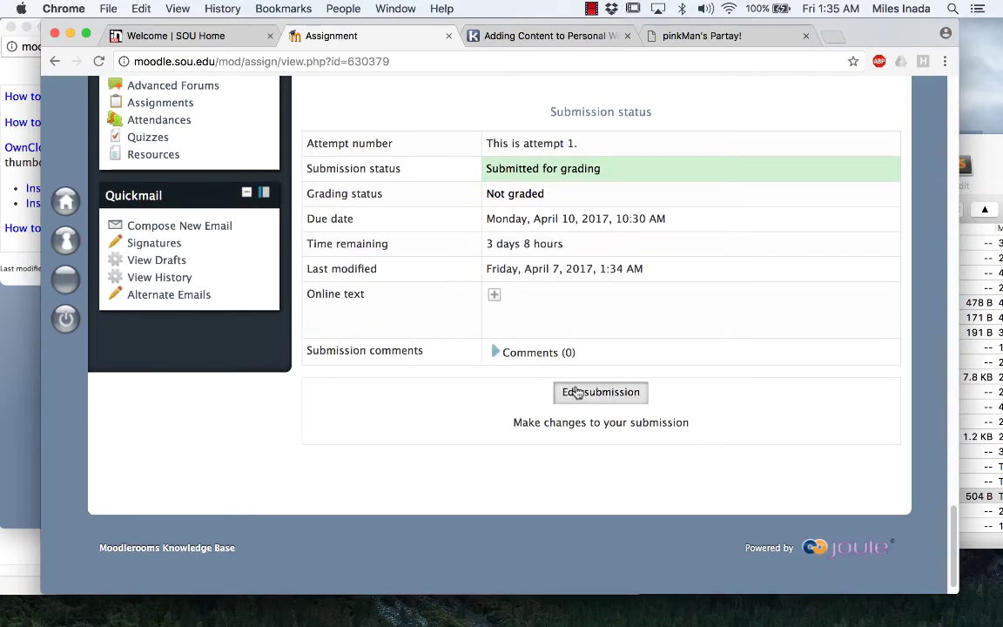
# - Start editing the submission and bring the Online text area into view
pyautogui.click(576, 393)
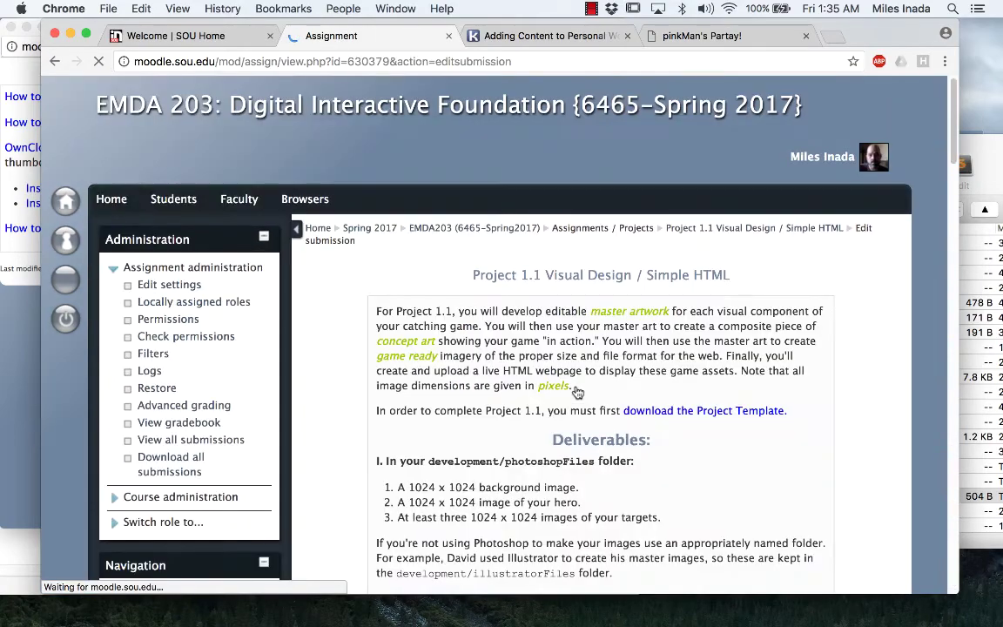
pyautogui.scroll(-3, 576, 393)
pyautogui.scroll(-5, 576, 393)
pyautogui.scroll(-5, 577, 393)
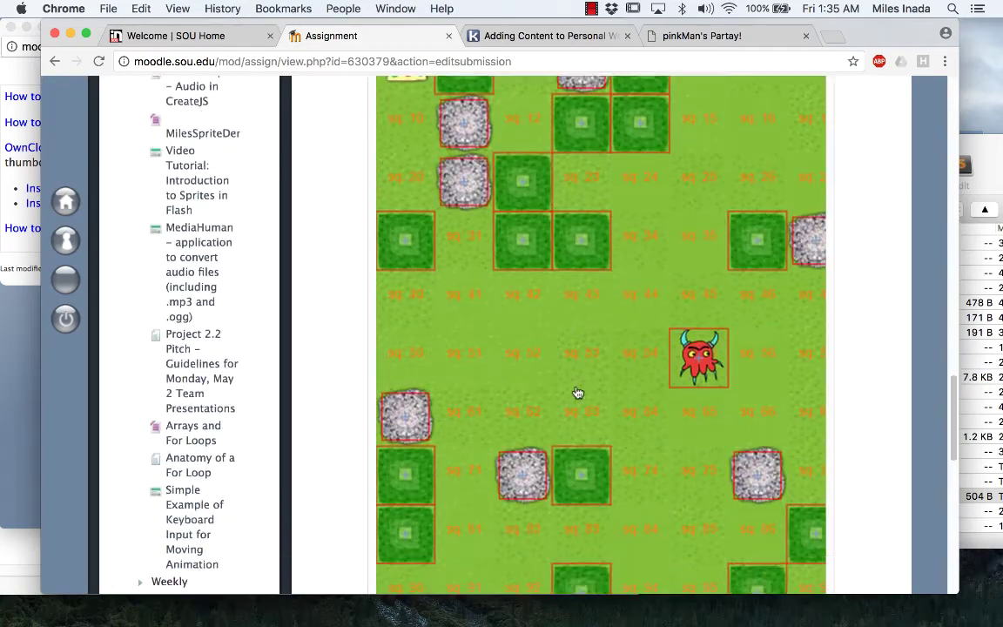
pyautogui.scroll(-5, 576, 393)
# - Replace the online text with the pasted Project-1.1.html web address and select it
pyautogui.scroll(2, 577, 392)
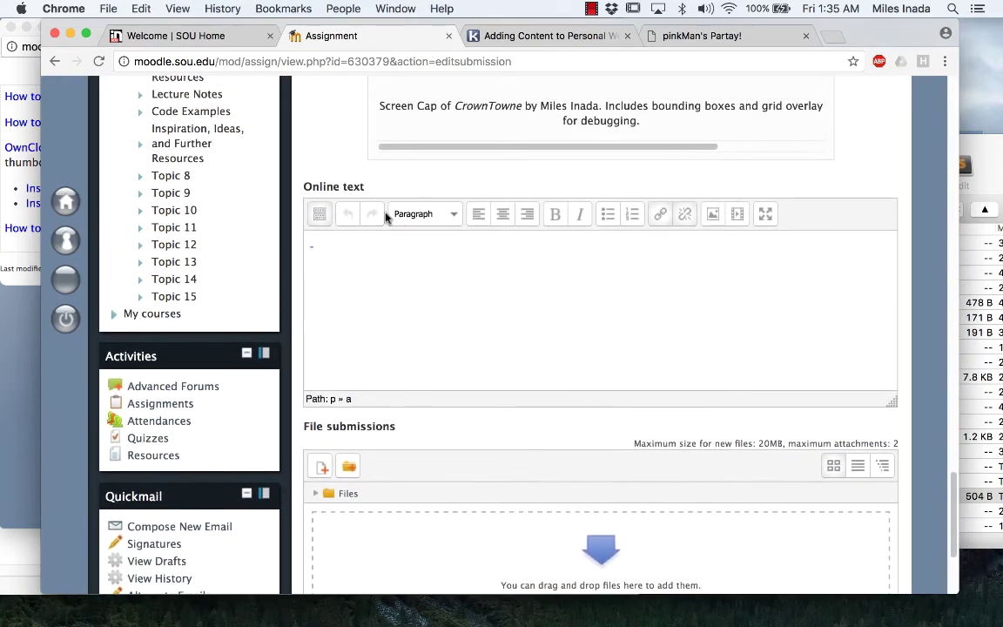
pyautogui.moveTo(336, 242); pyautogui.dragTo(287, 247)
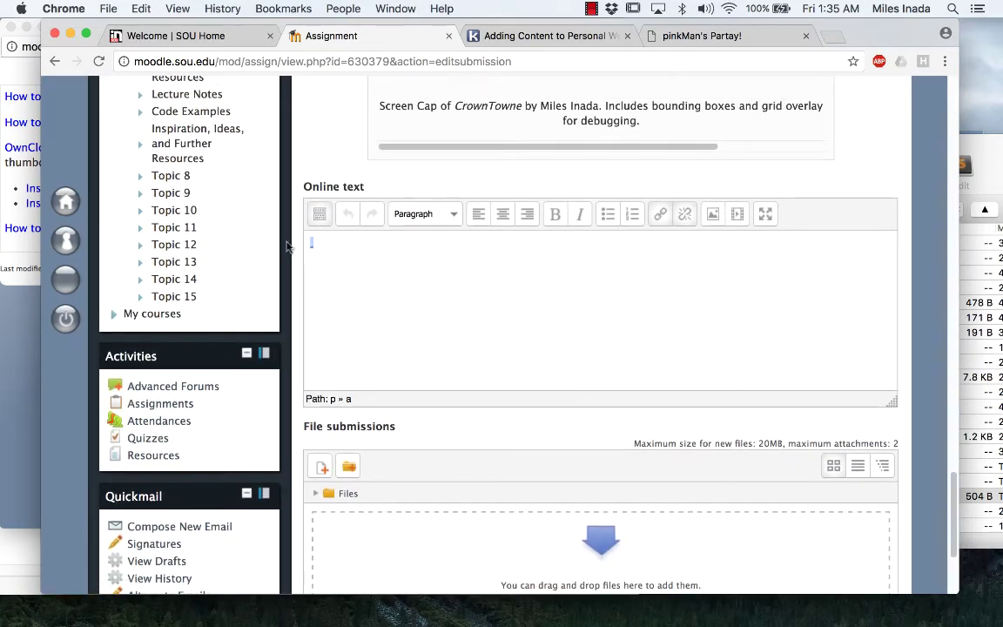
pyautogui.write('http://webpages.sou.edu/~minada/Project%201.1/Project-1.1.html')
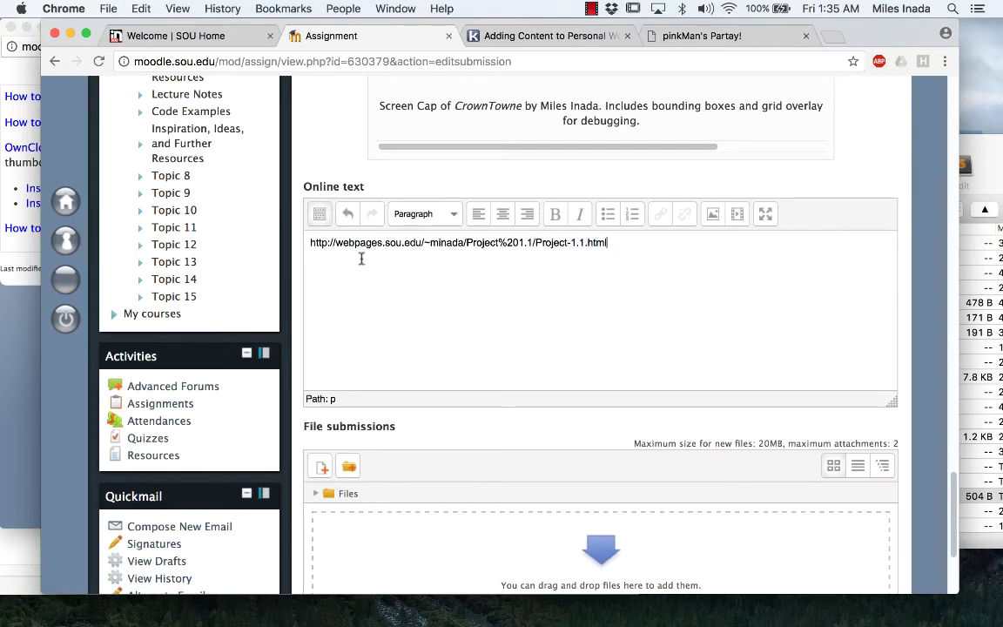
pyautogui.moveTo(611, 244); pyautogui.dragTo(303, 244)
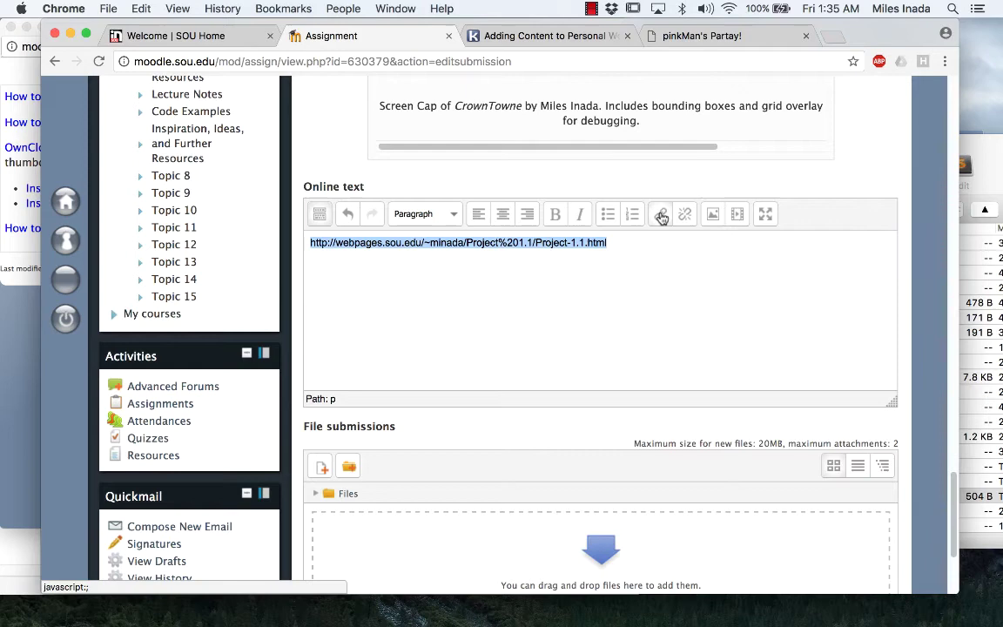
# - Link the address to the Project 1.1 page URL with Target 'Open in new window'
pyautogui.click(661, 217)
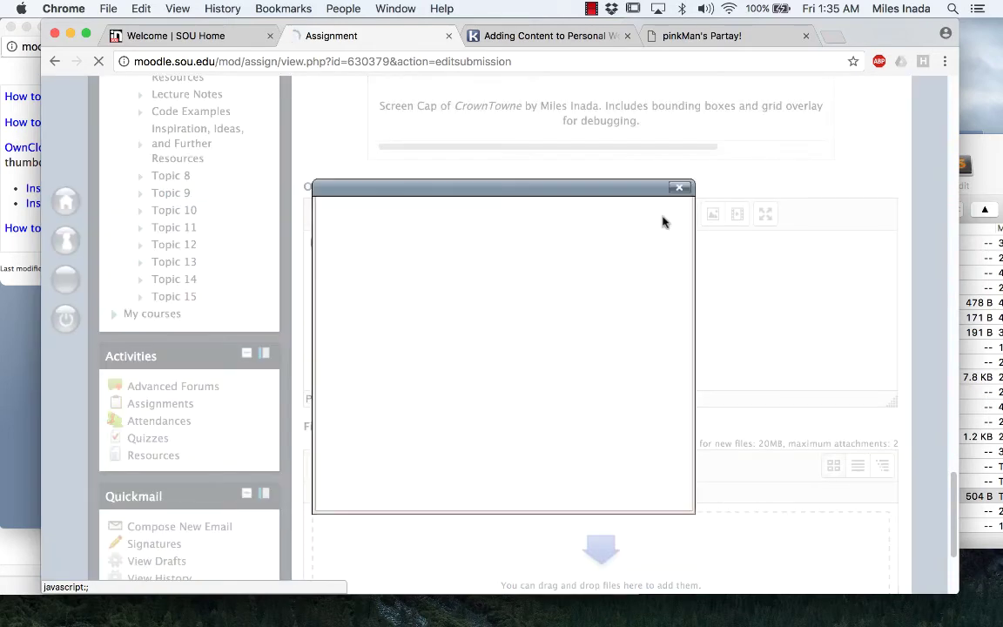
pyautogui.click(491, 244)
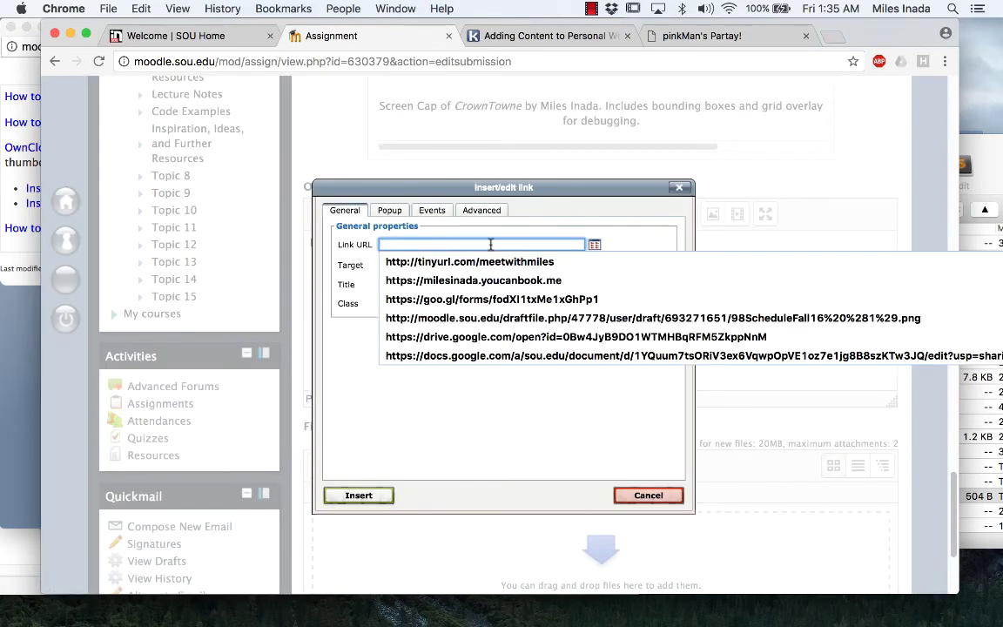
pyautogui.press('super+v')
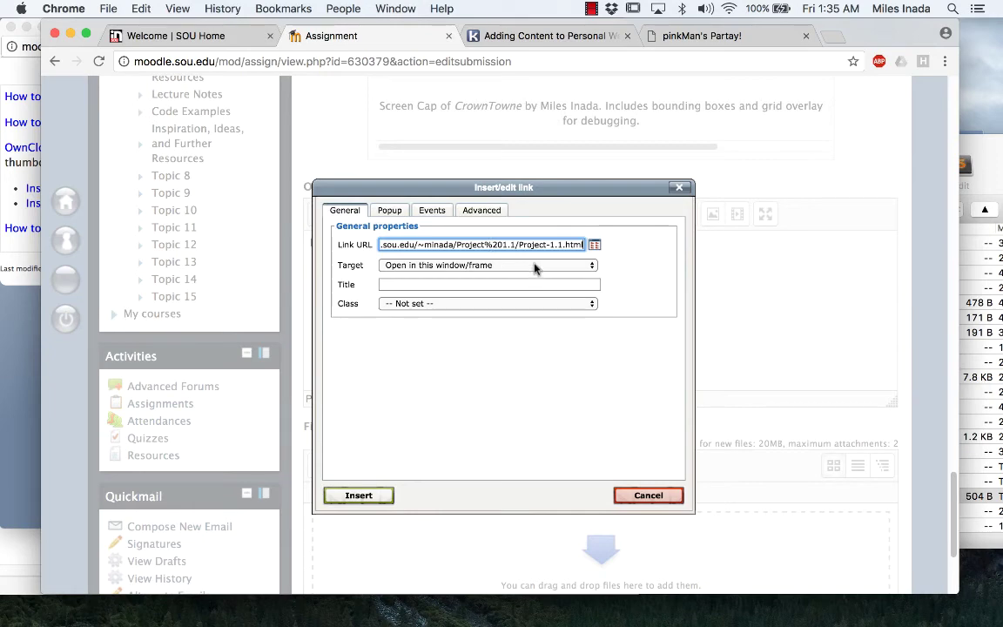
pyautogui.click(534, 267)
pyautogui.click(525, 277)
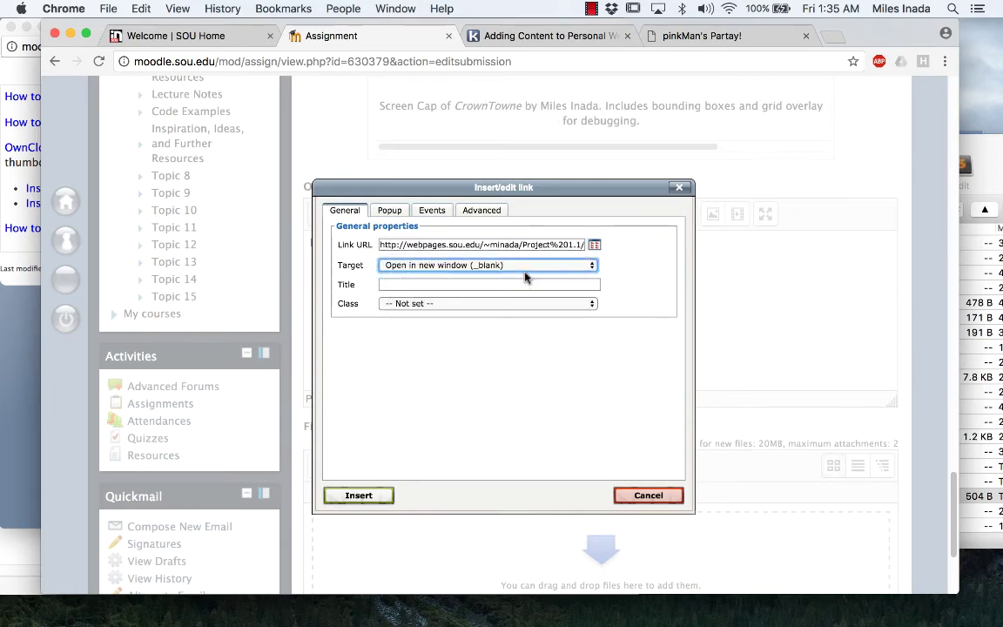
pyautogui.click(359, 495)
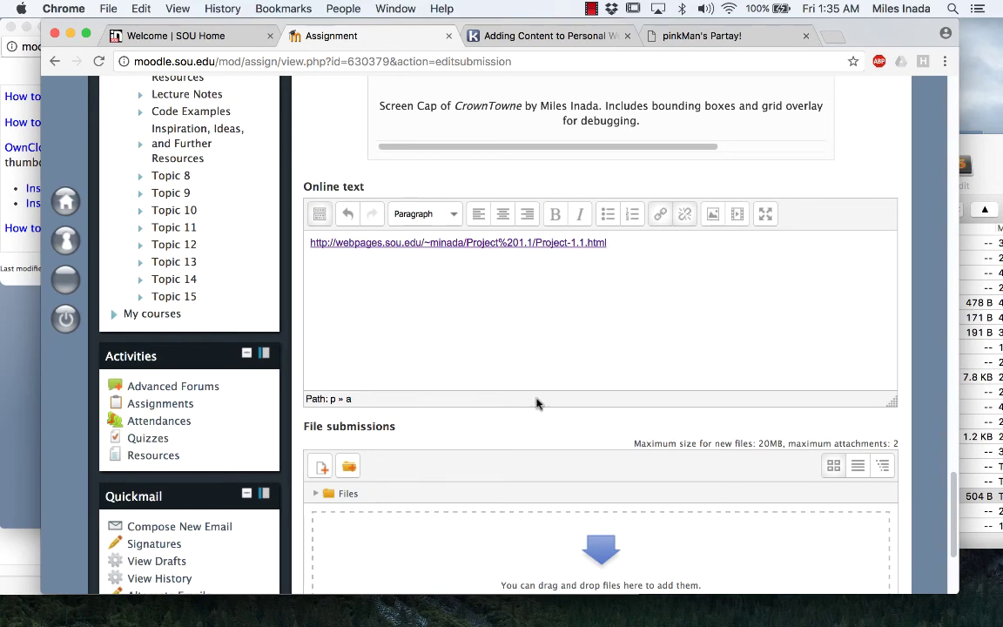
pyautogui.scroll(-5, 537, 401)
# - Save changes and check Submission status shows Submitted for grading with the Project-1.1.html link
pyautogui.click(354, 449)
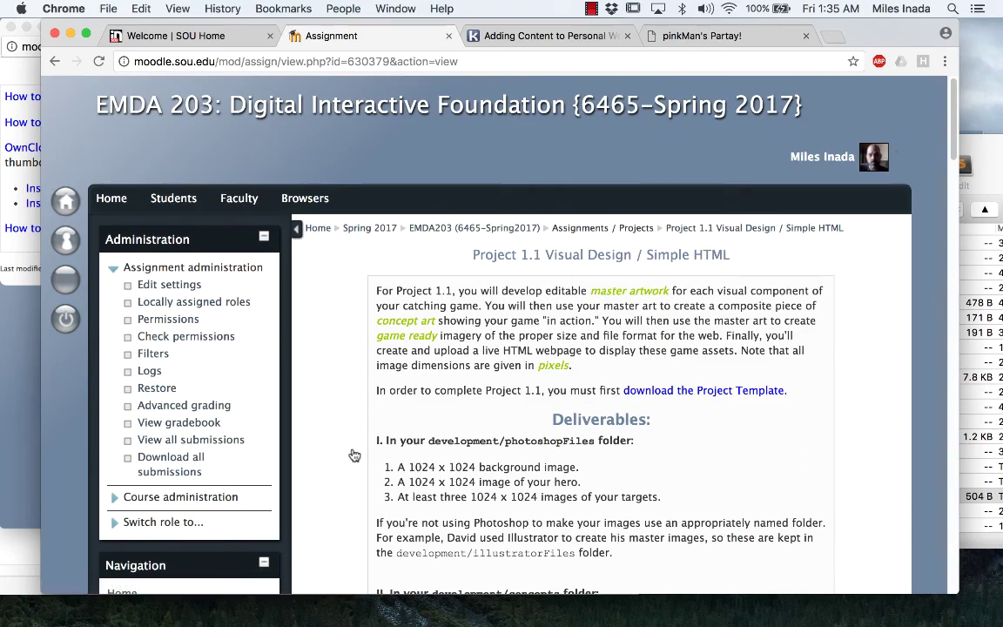
pyautogui.scroll(-10, 374, 448)
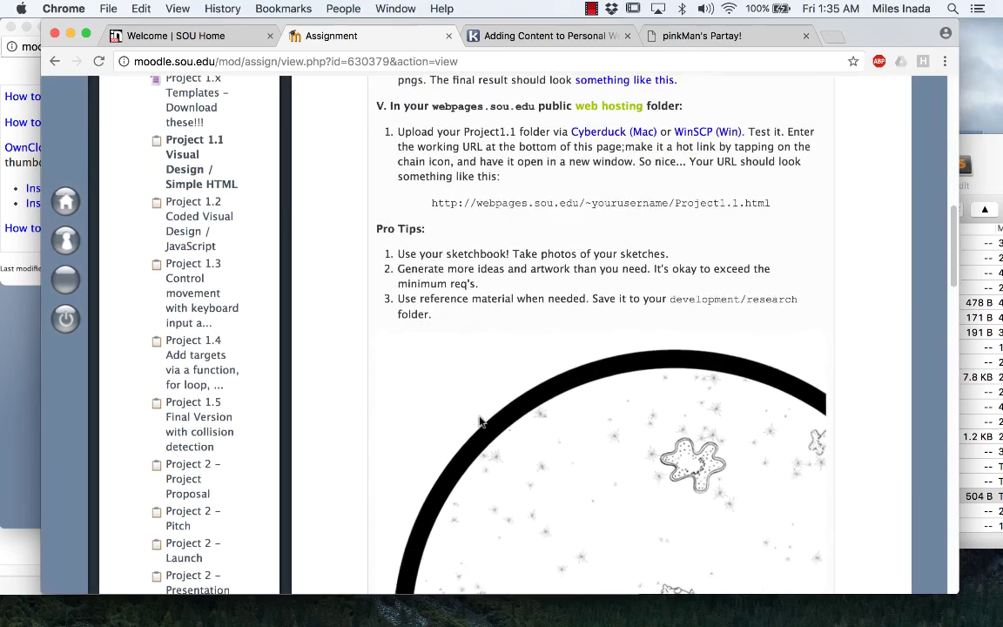
pyautogui.scroll(-10, 427, 435)
pyautogui.scroll(-10, 470, 425)
pyautogui.scroll(-8, 479, 422)
pyautogui.scroll(-4, 478, 421)
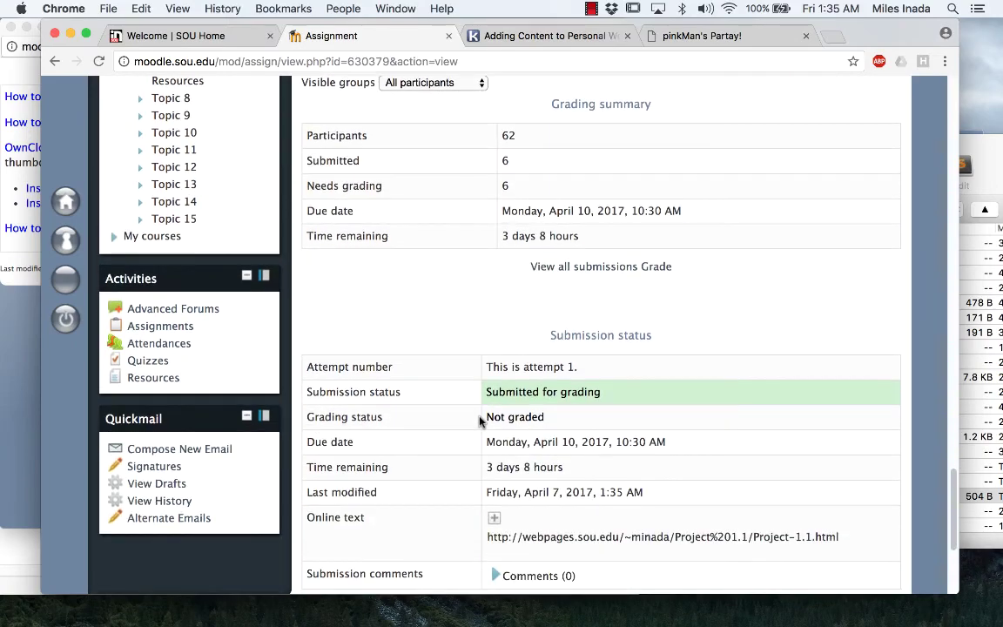